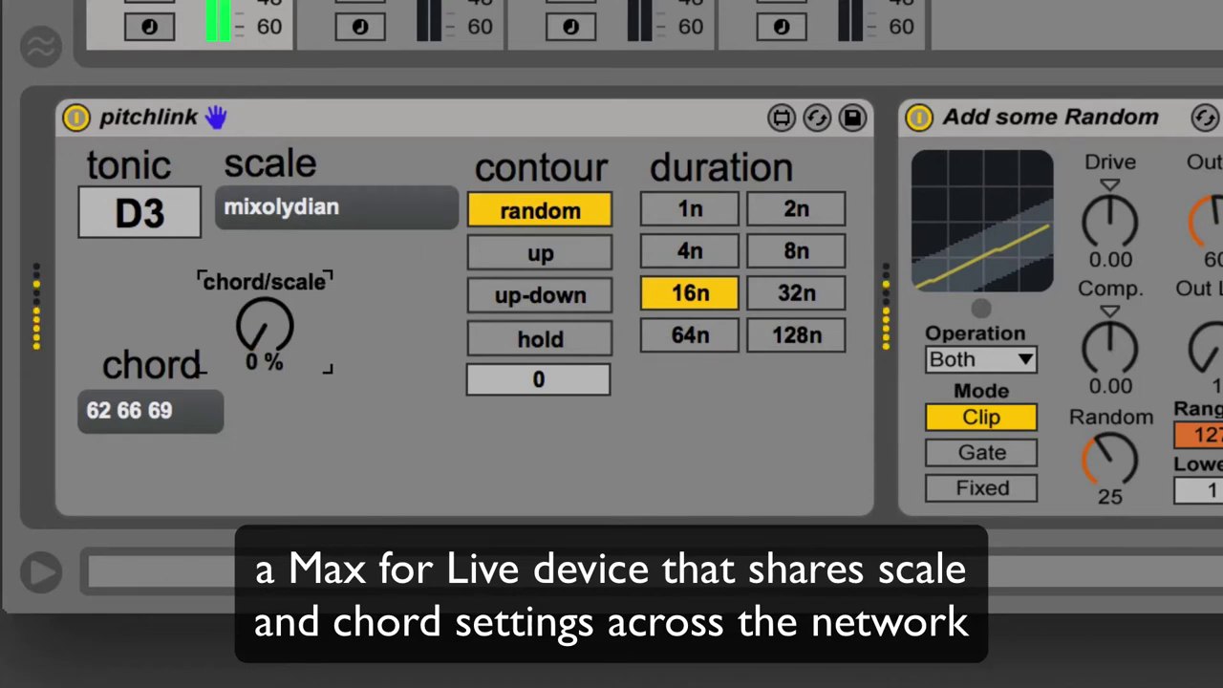
# - Set the Muted Reso pitchlink contour to up and launch the first clip on the 3 Clean1 Basic track
pyautogui.click(575, 253)
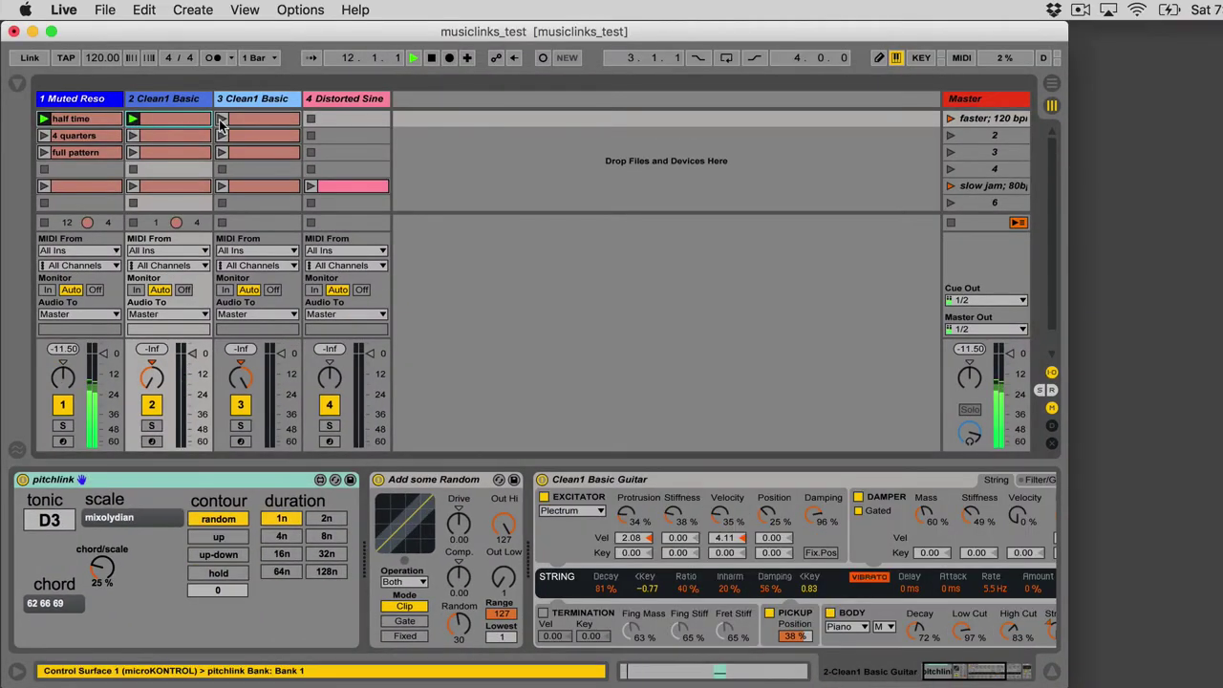
pyautogui.click(87, 98)
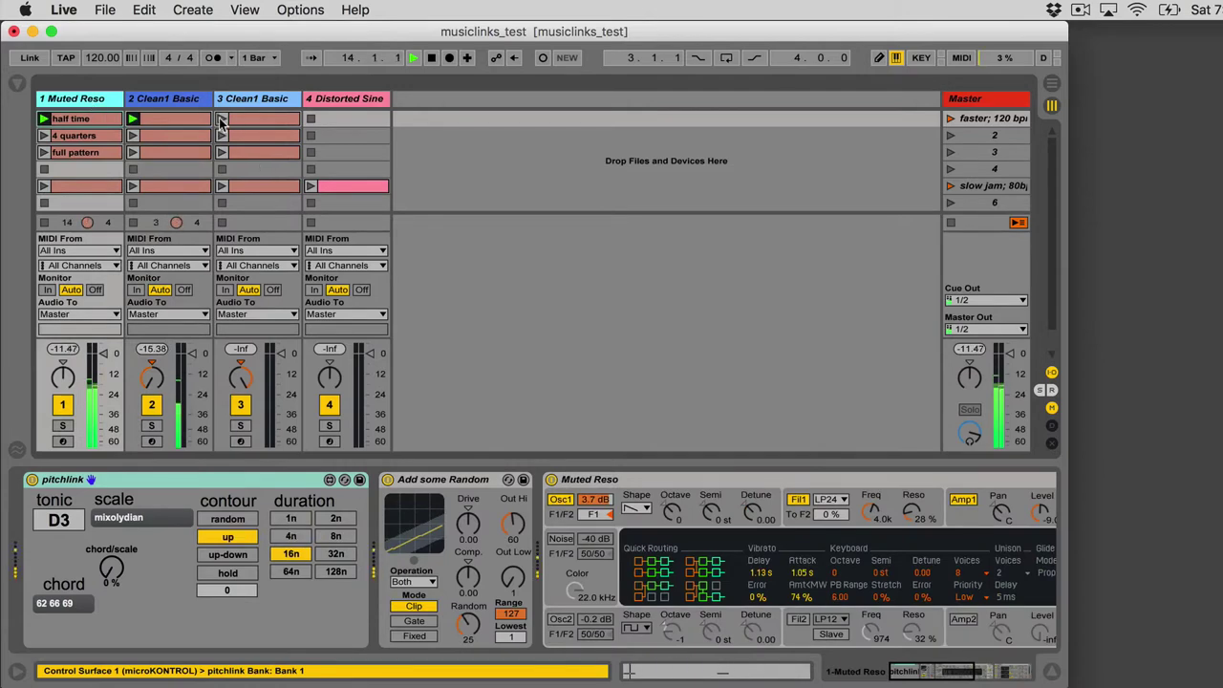
pyautogui.click(220, 119)
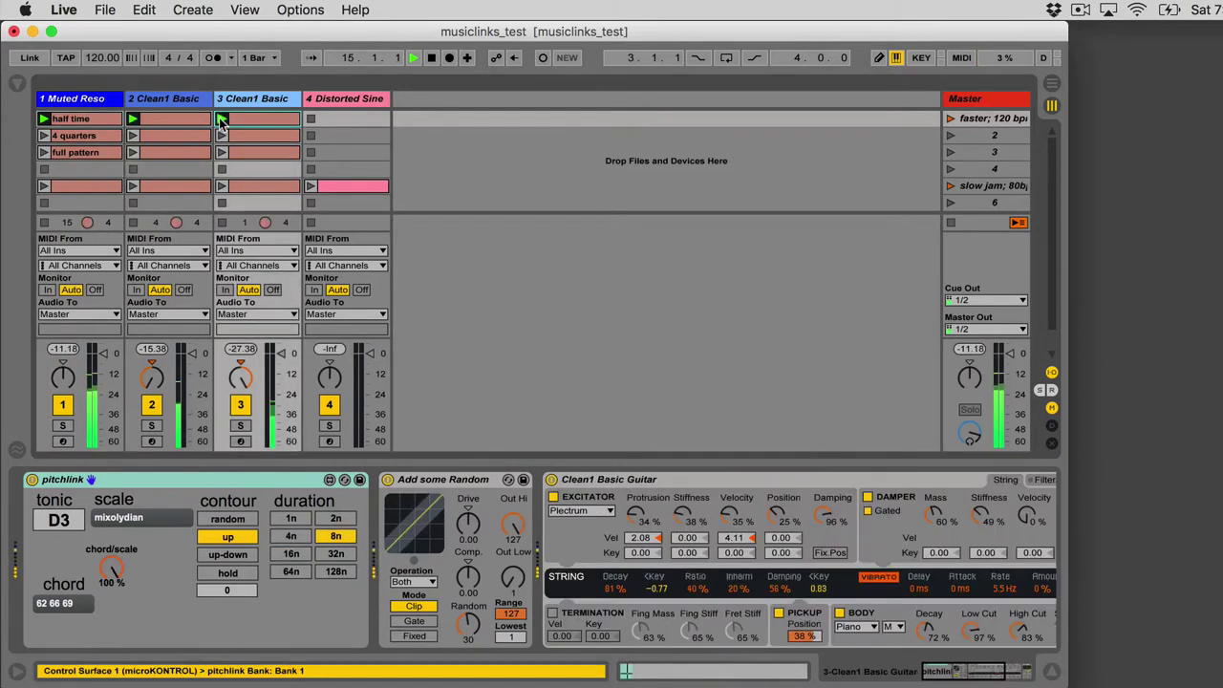
# - On the Muted Reso track, set pitchlink's chord/scale amount to 45 % and its contour to up-down
pyautogui.click(81, 96)
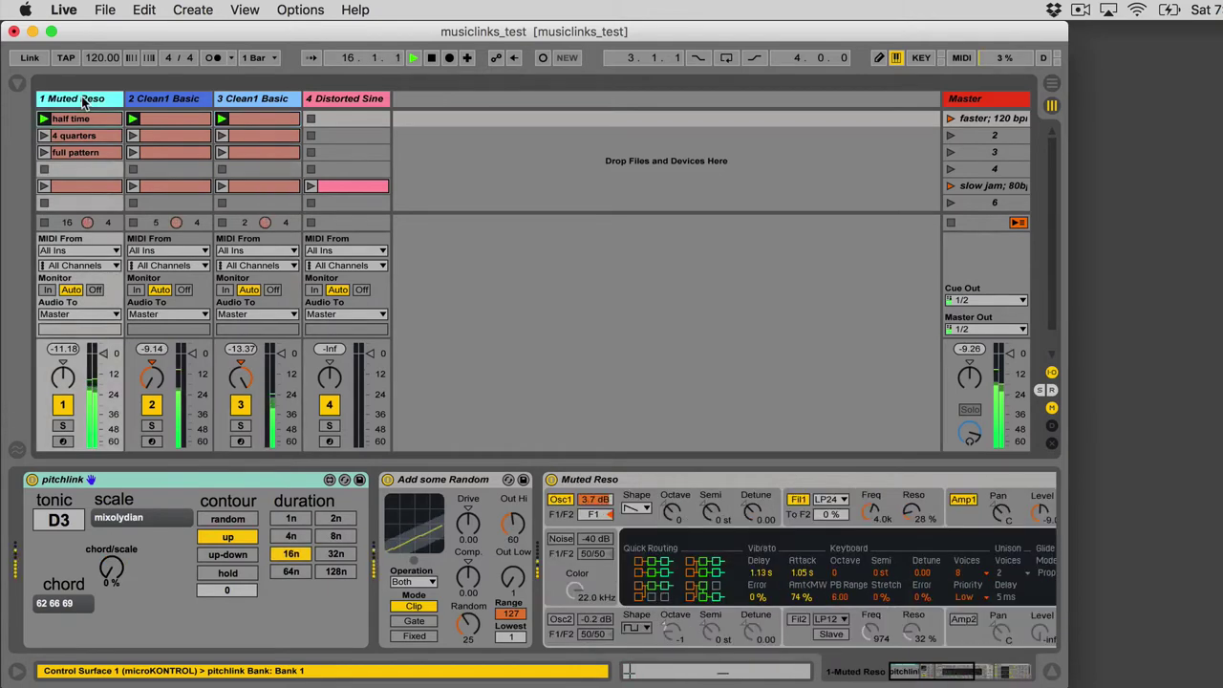
pyautogui.moveTo(110, 571); pyautogui.dragTo(110, 567)
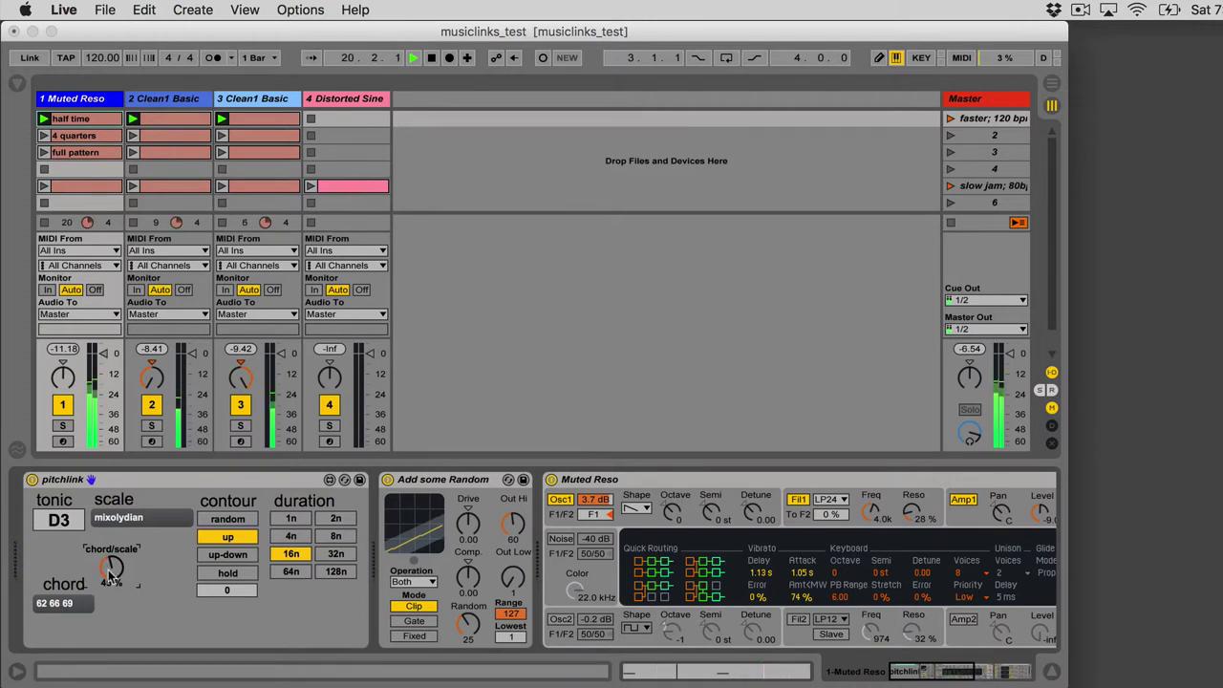
pyautogui.click(244, 556)
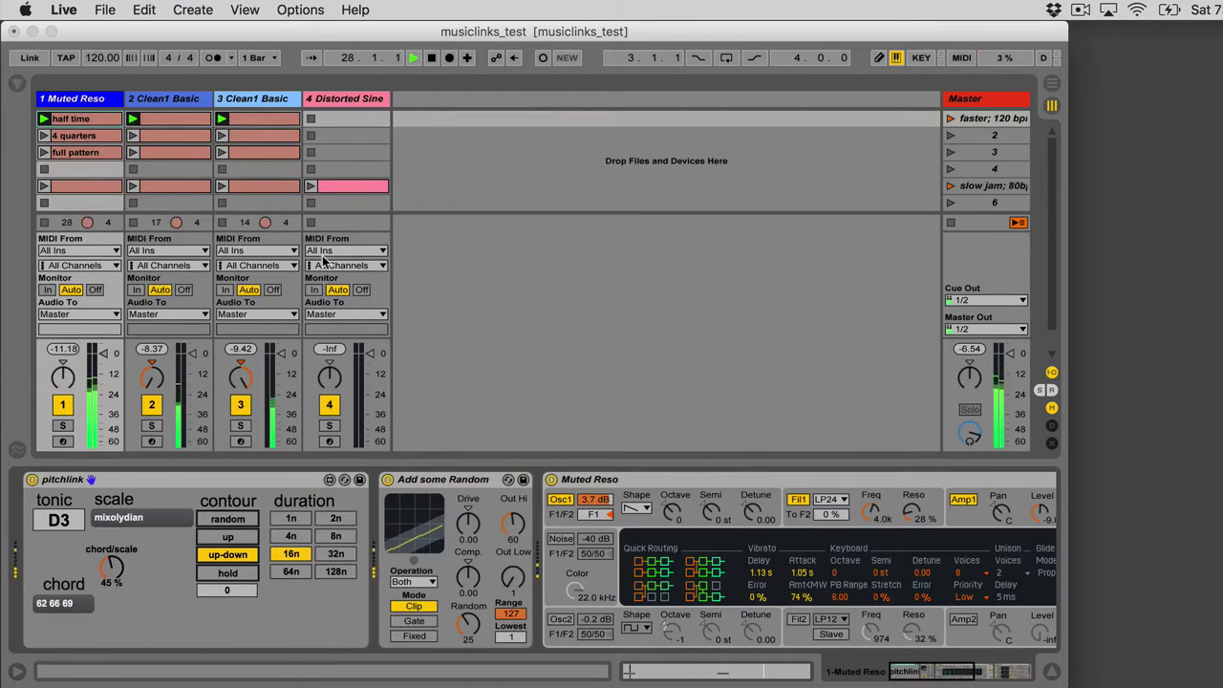
# - Switch to the pitchlink_caller patch in Max, set chord_struct to 2 4 6 and sync the update to the devices
pyautogui.press('super+Tab')
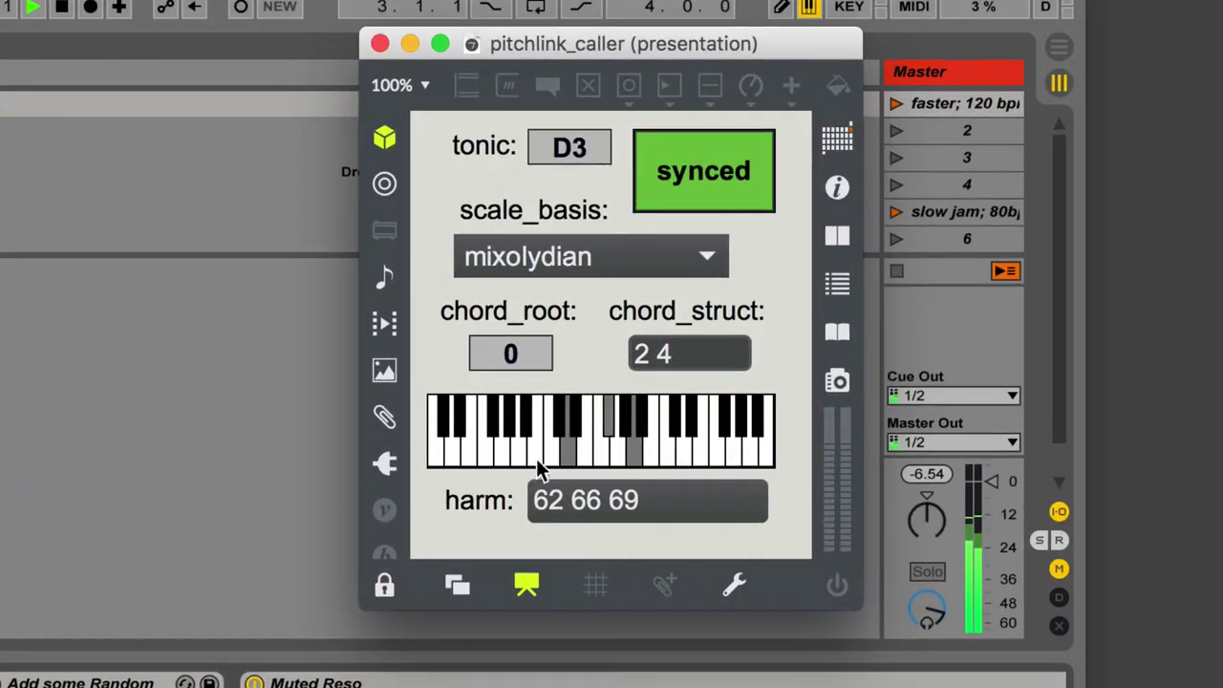
pyautogui.click(674, 354)
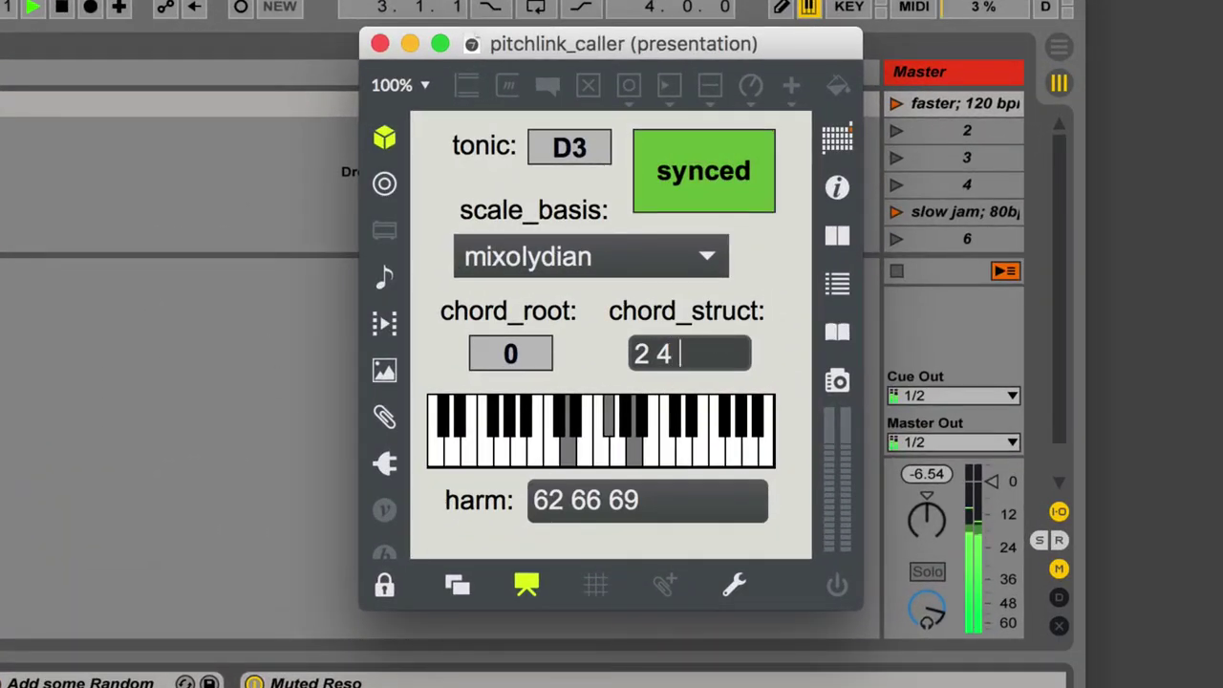
pyautogui.write('7')
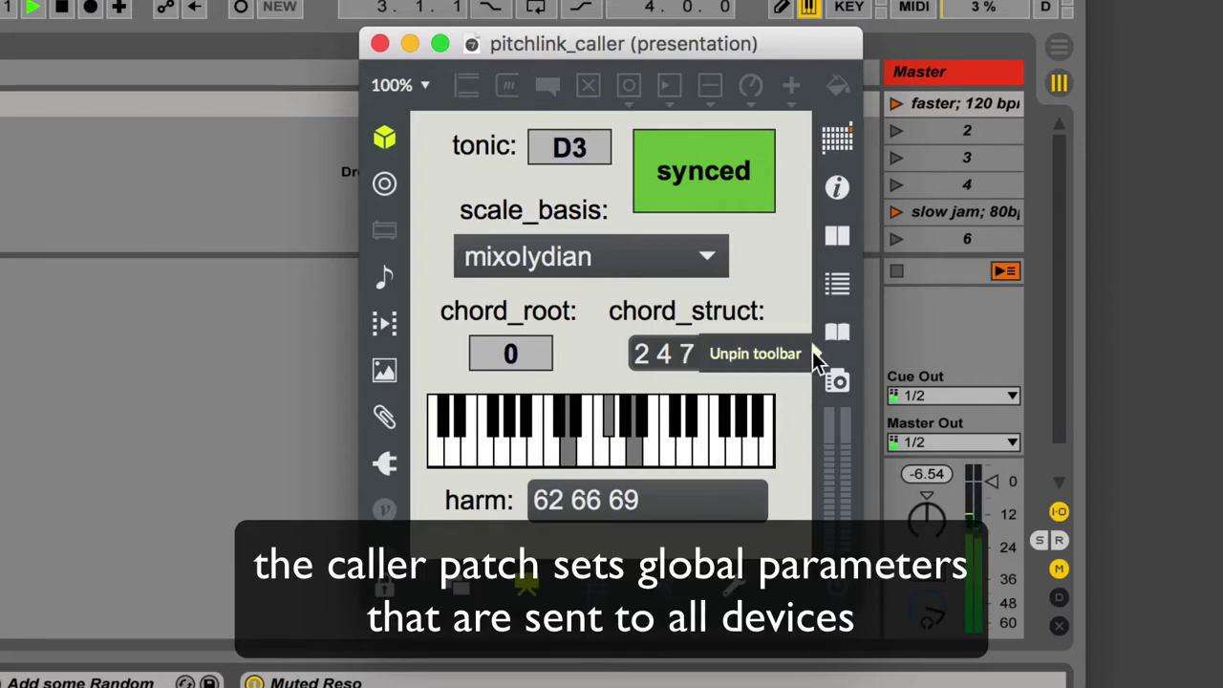
pyautogui.press('BackSpace')
pyautogui.write('6')
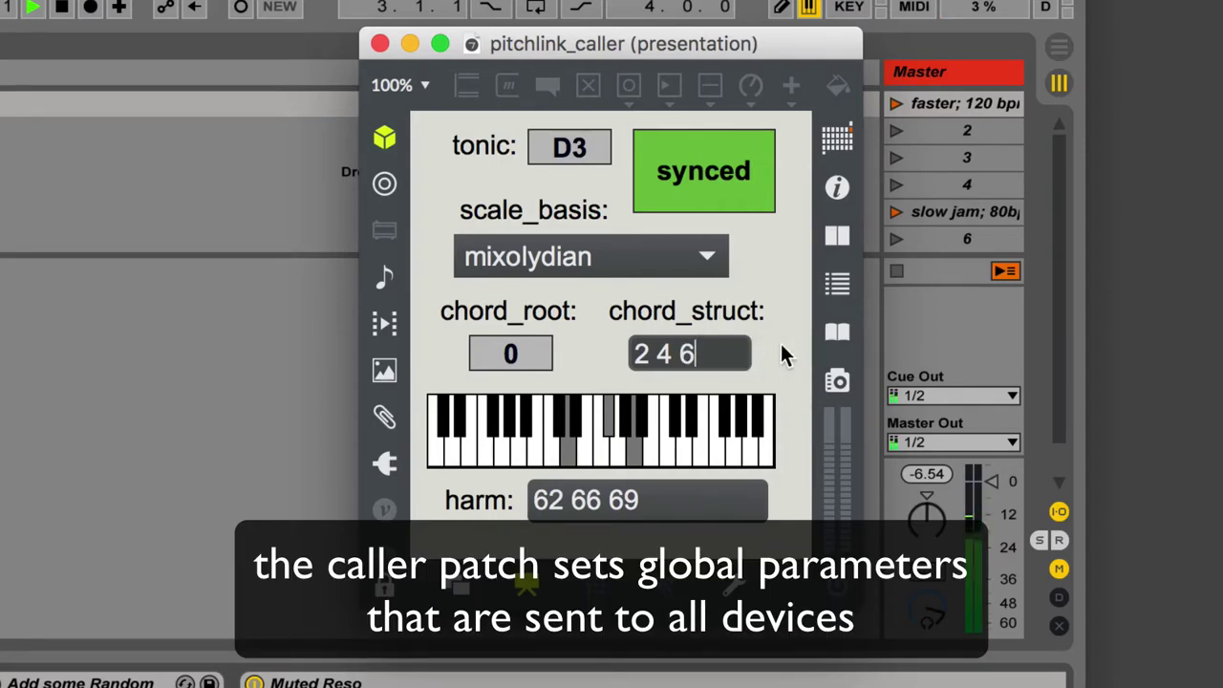
pyautogui.press('Return')
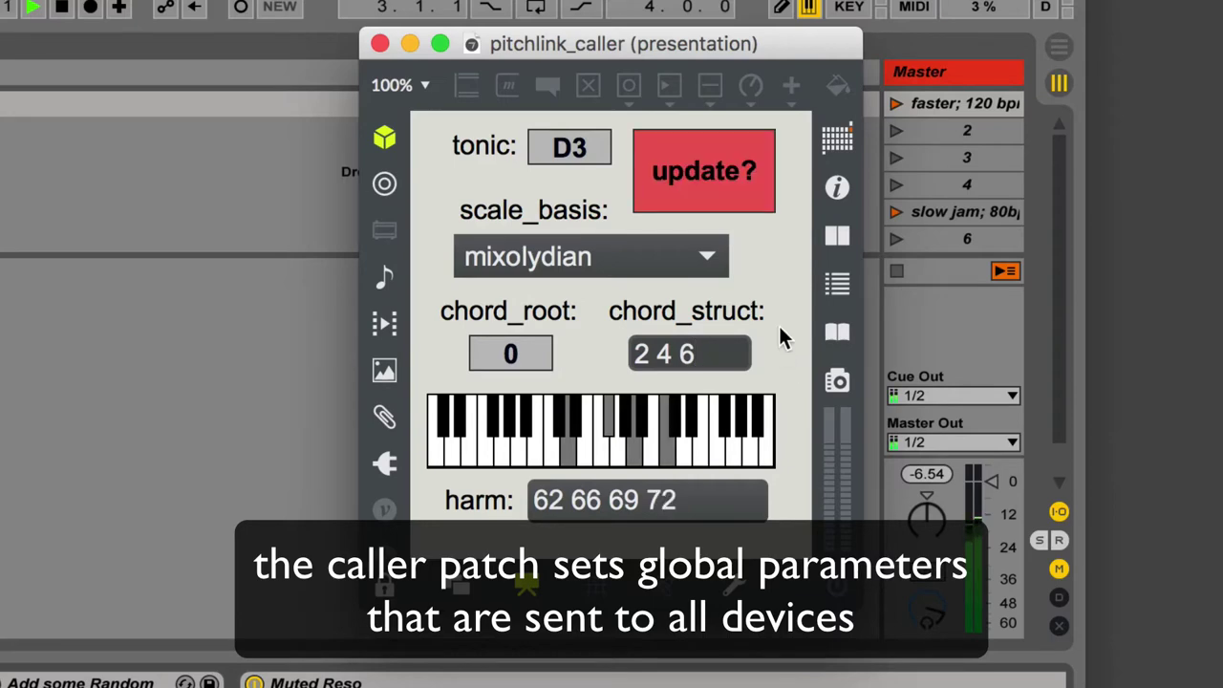
pyautogui.click(731, 186)
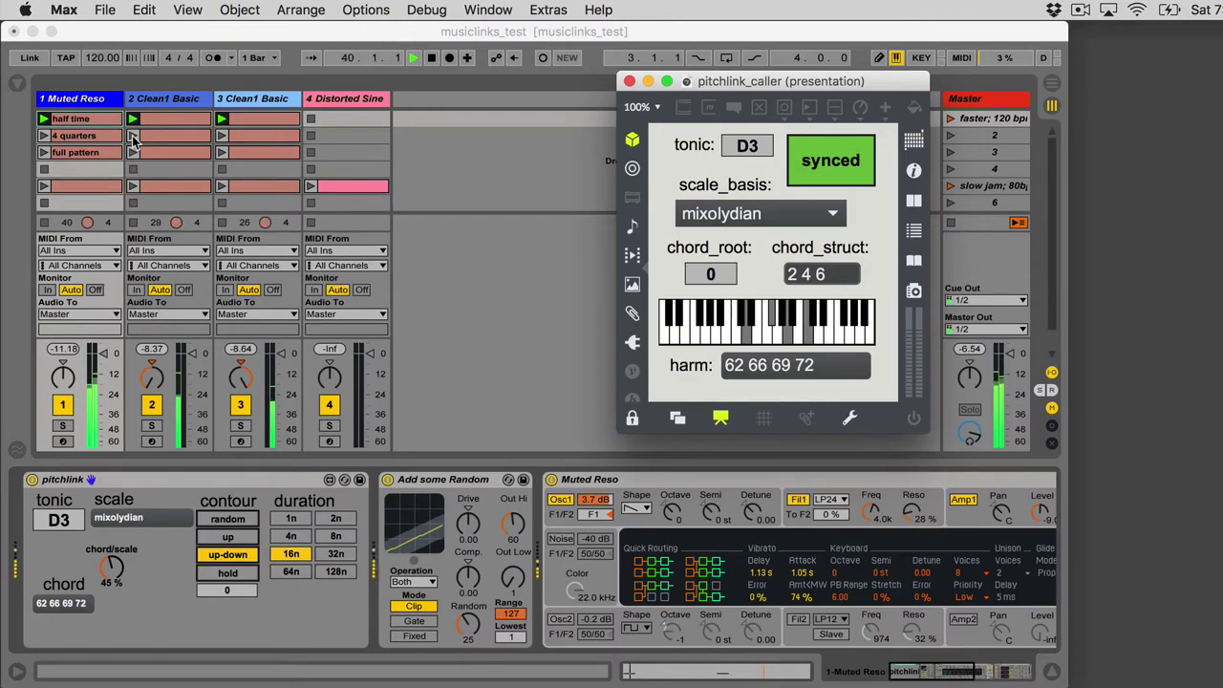
# - In Live, launch the second clip on the 2 Clean1 Basic track and fold its note editor to the used pitches
pyautogui.click(134, 138)
pyautogui.click(134, 138)
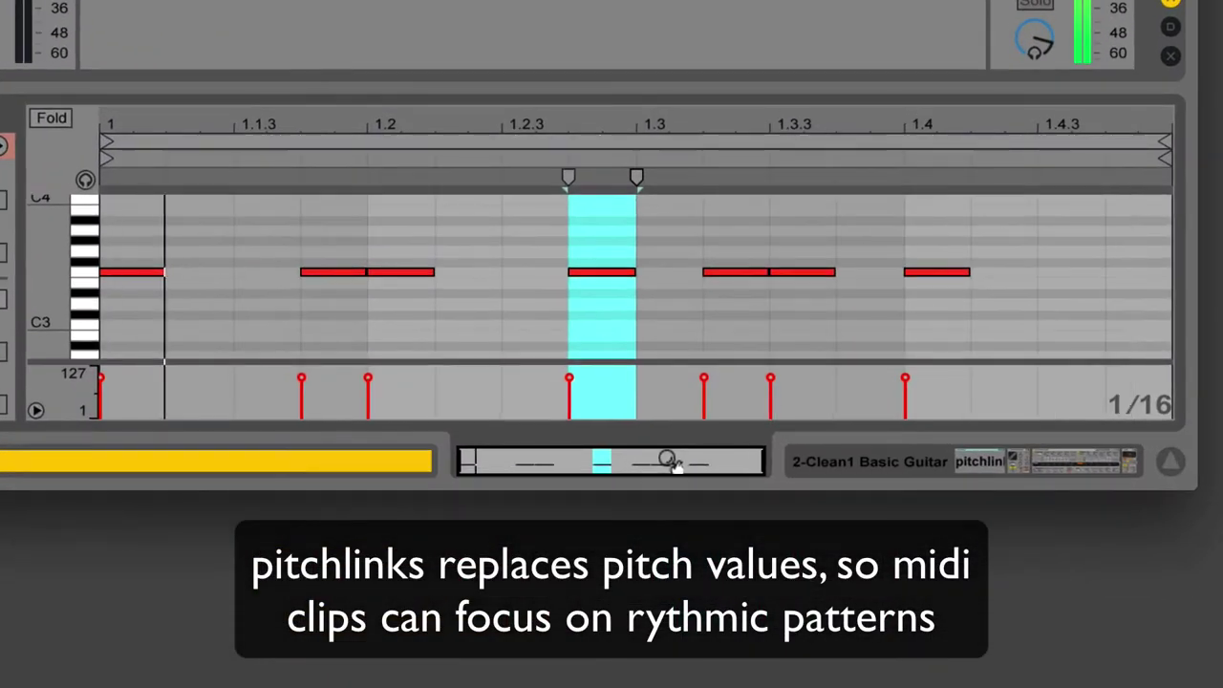
pyautogui.click(50, 120)
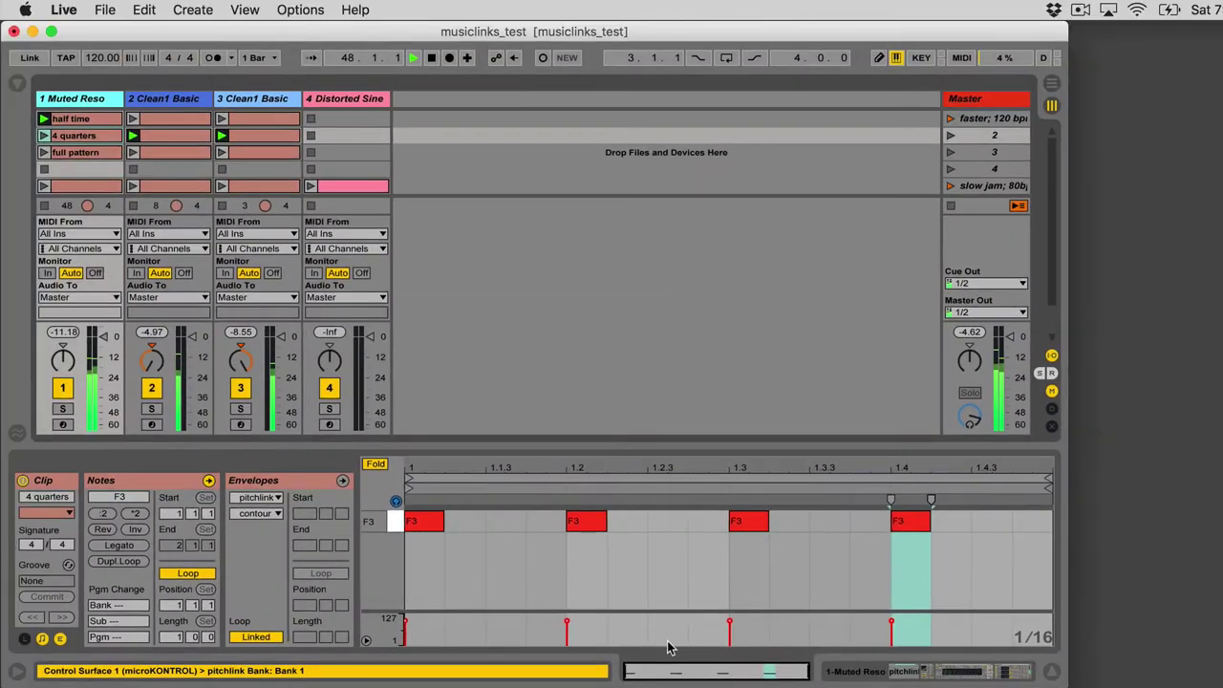
# - Set the Muted Reso pitchlink to random contour with 61 % chord/scale, and launch that track's full pattern clip
pyautogui.click(841, 675)
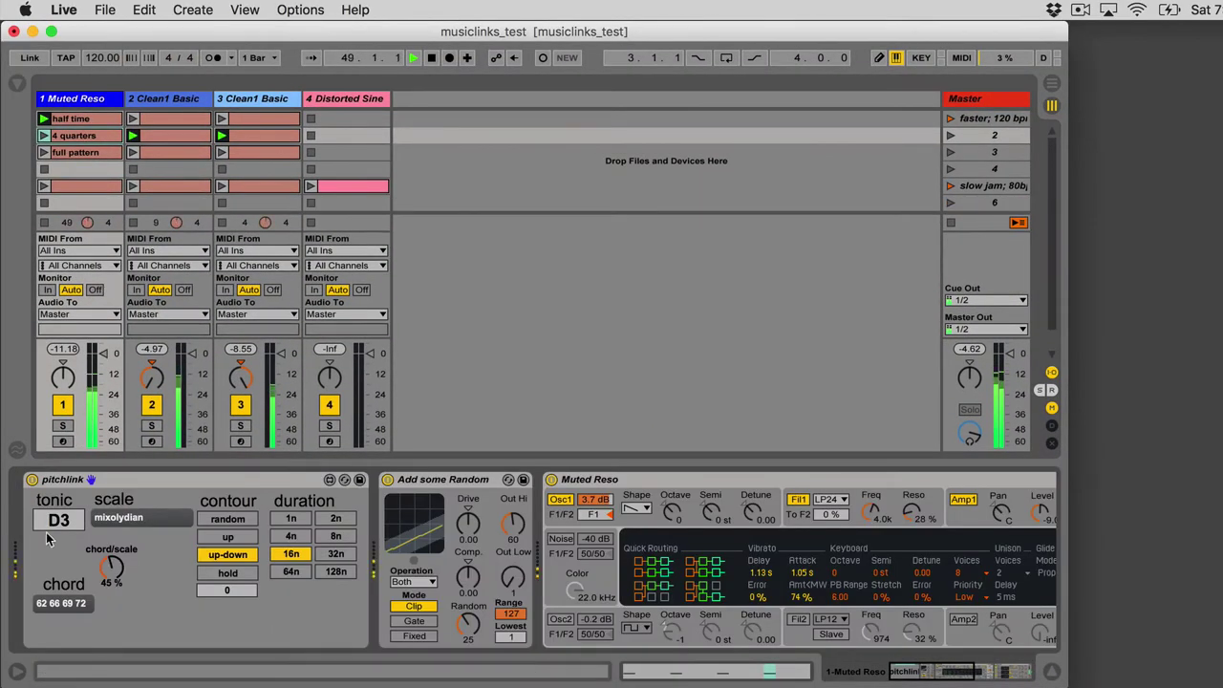
pyautogui.click(239, 518)
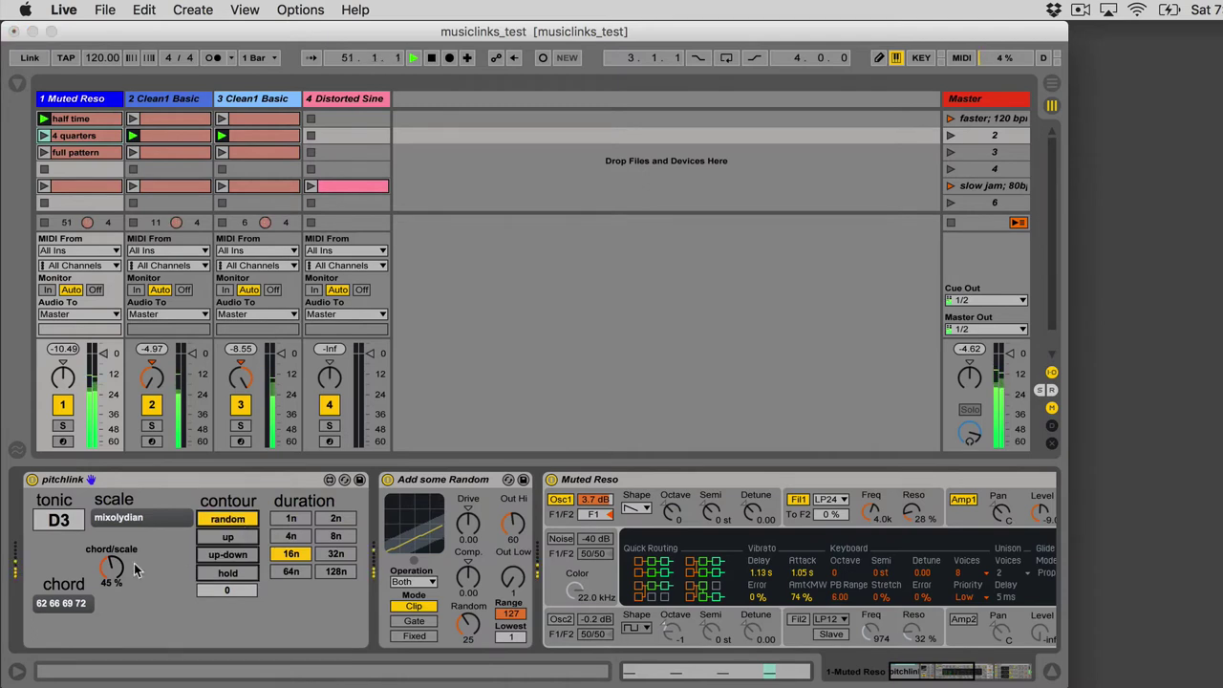
pyautogui.moveTo(115, 564); pyautogui.dragTo(115, 539)
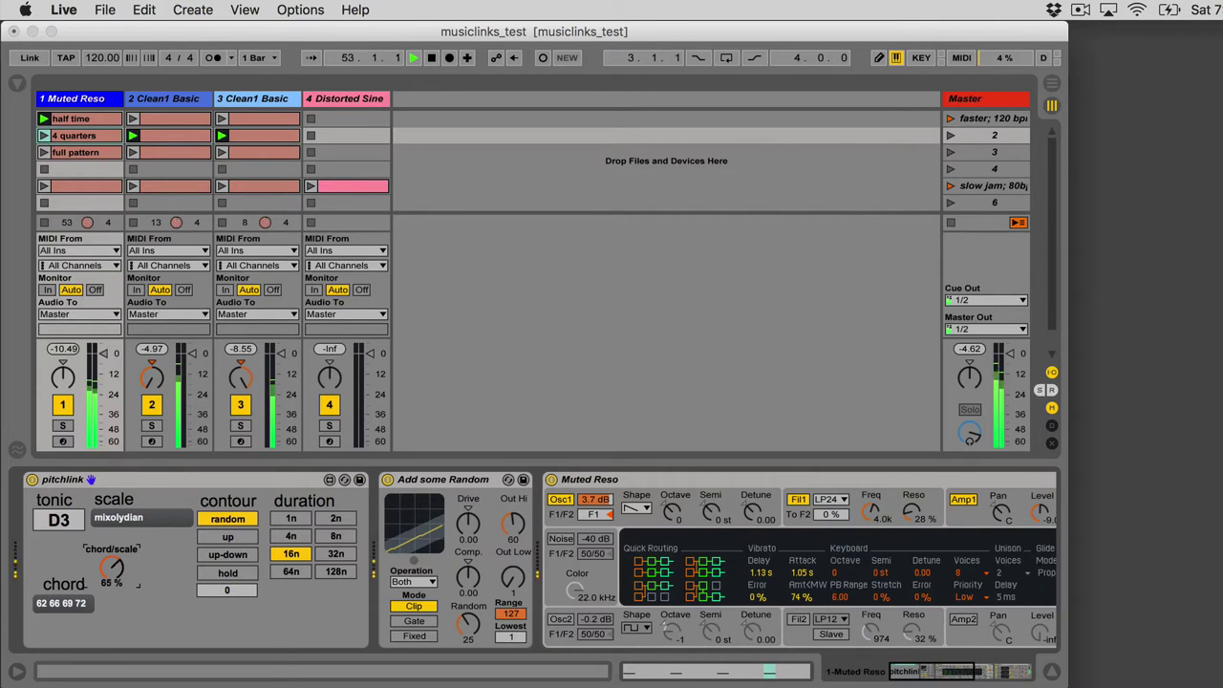
pyautogui.moveTo(114, 566); pyautogui.dragTo(116, 568)
pyautogui.click(43, 153)
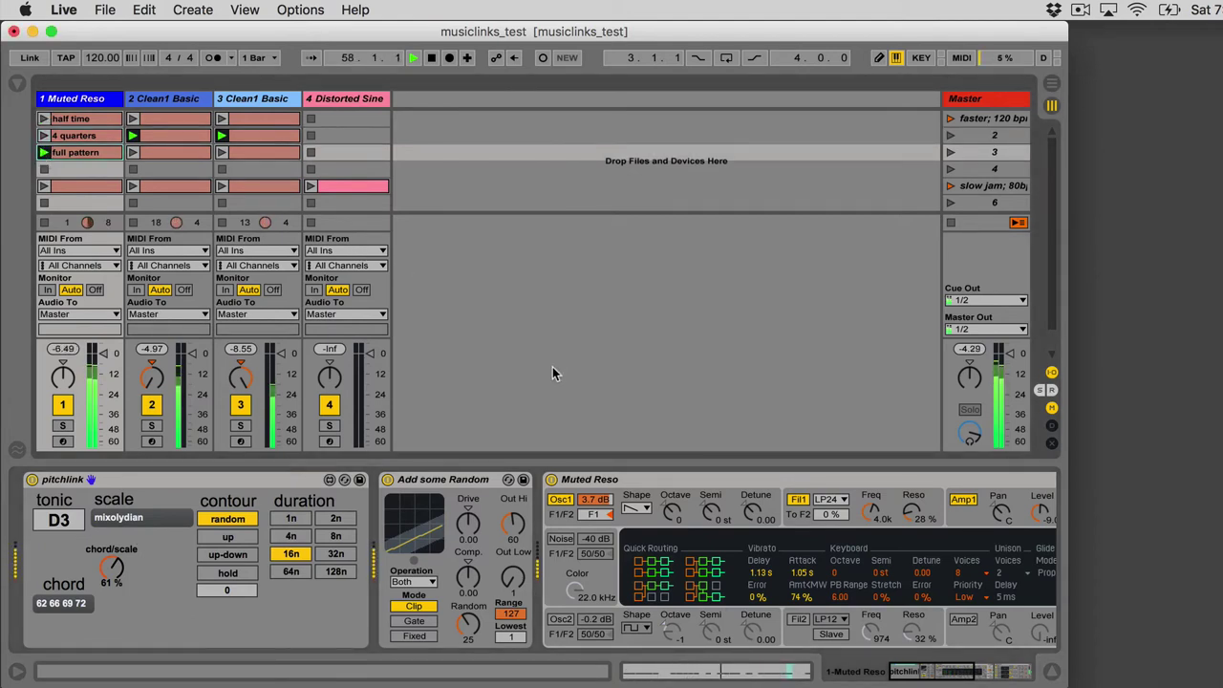
# - Switch to the pitchlink_caller patch in Max and set the tonic to F3 and chord_struct to 2 4
pyautogui.press('super+Tab')
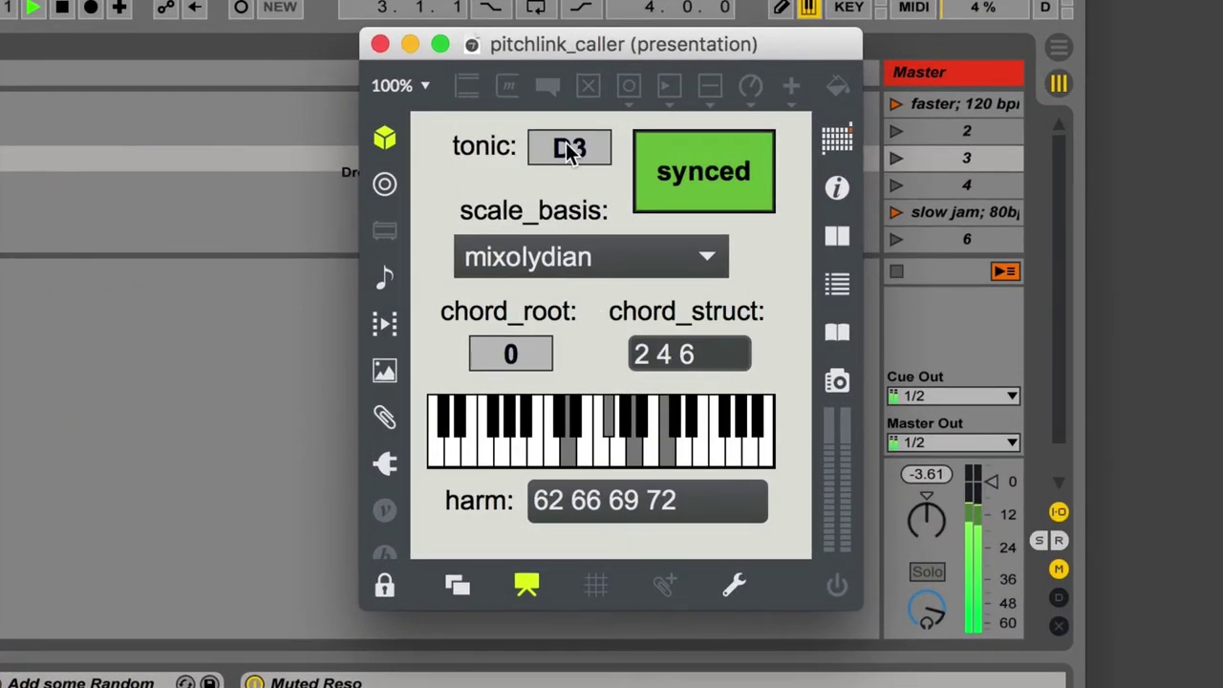
pyautogui.scroll(3, 571, 153)
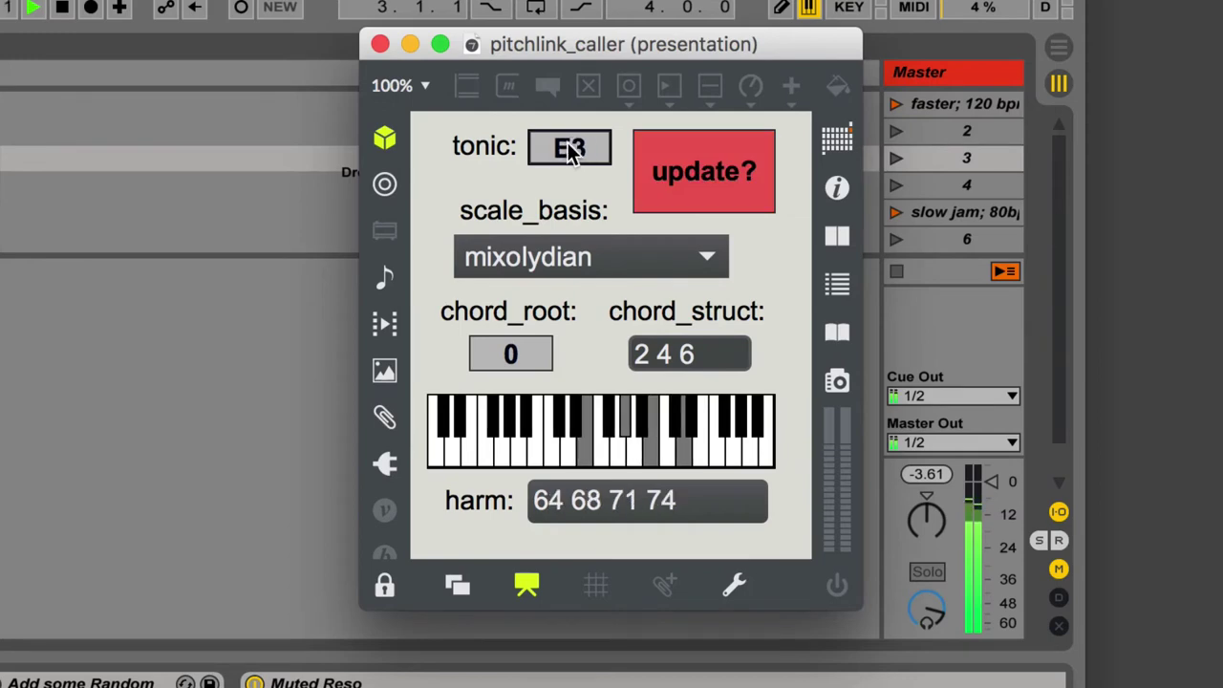
pyautogui.click(695, 353)
pyautogui.press('BackSpace')
pyautogui.press('BackSpace')
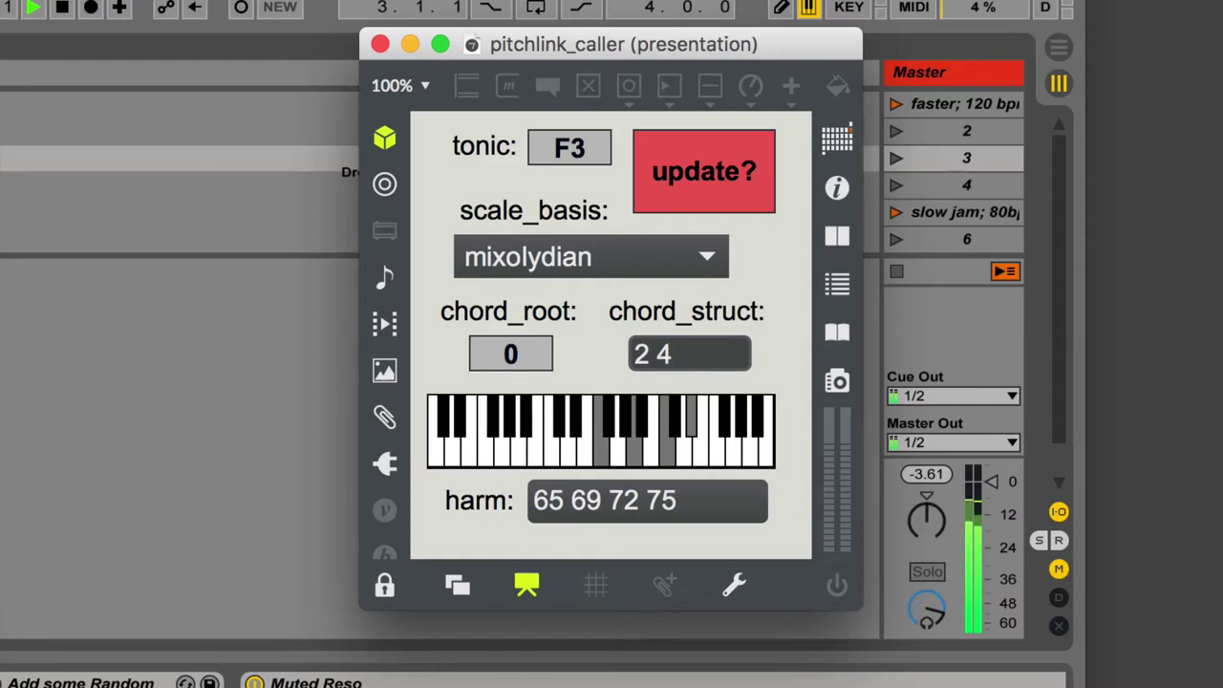
pyautogui.press('Return')
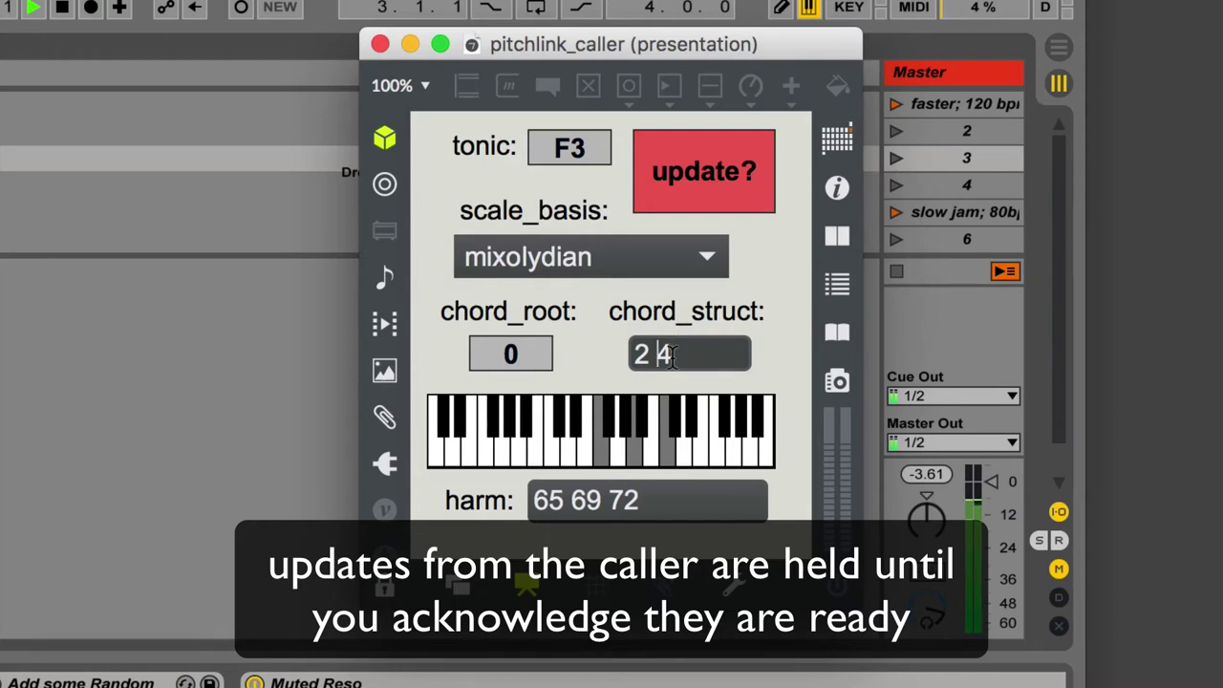
# - Reduce chord_struct to just 4 and sync the pending update to the devices
pyautogui.press('BackSpace')
pyautogui.press('BackSpace')
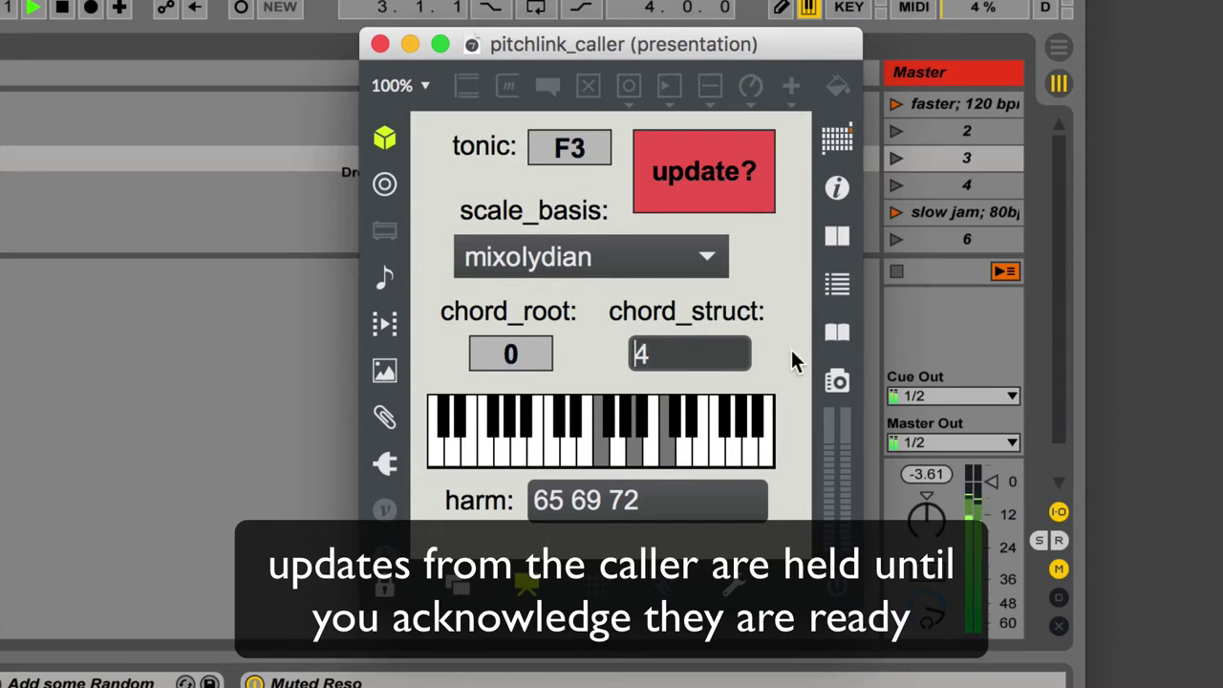
pyautogui.press('Return')
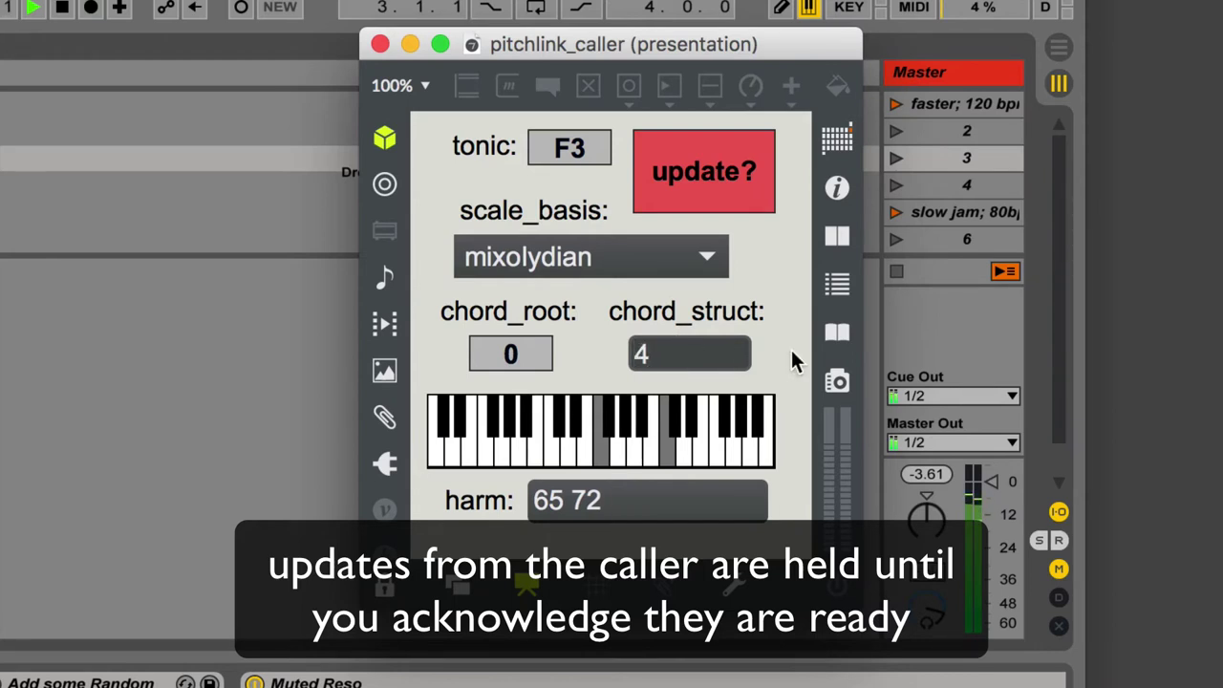
pyautogui.click(710, 178)
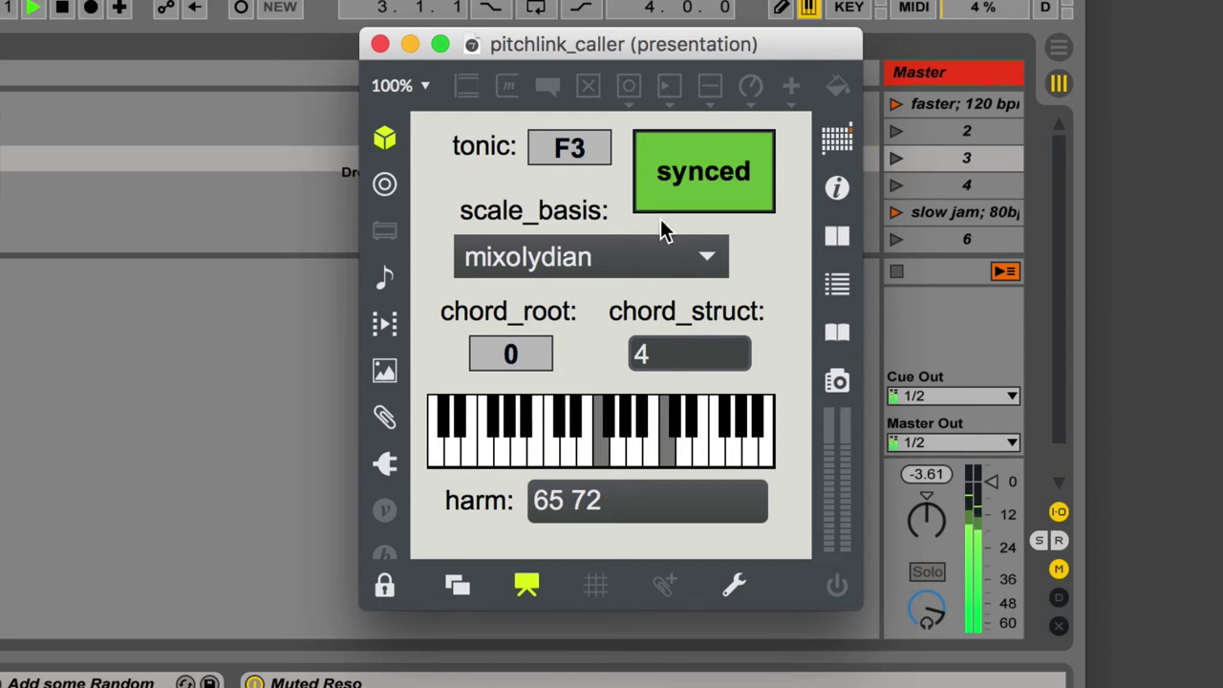
# - Set the tonic to D3 and chord_struct to 2 4 6 9, and sync the update to the devices
pyautogui.moveTo(565, 144); pyautogui.dragTo(567, 162)
pyautogui.click(662, 356)
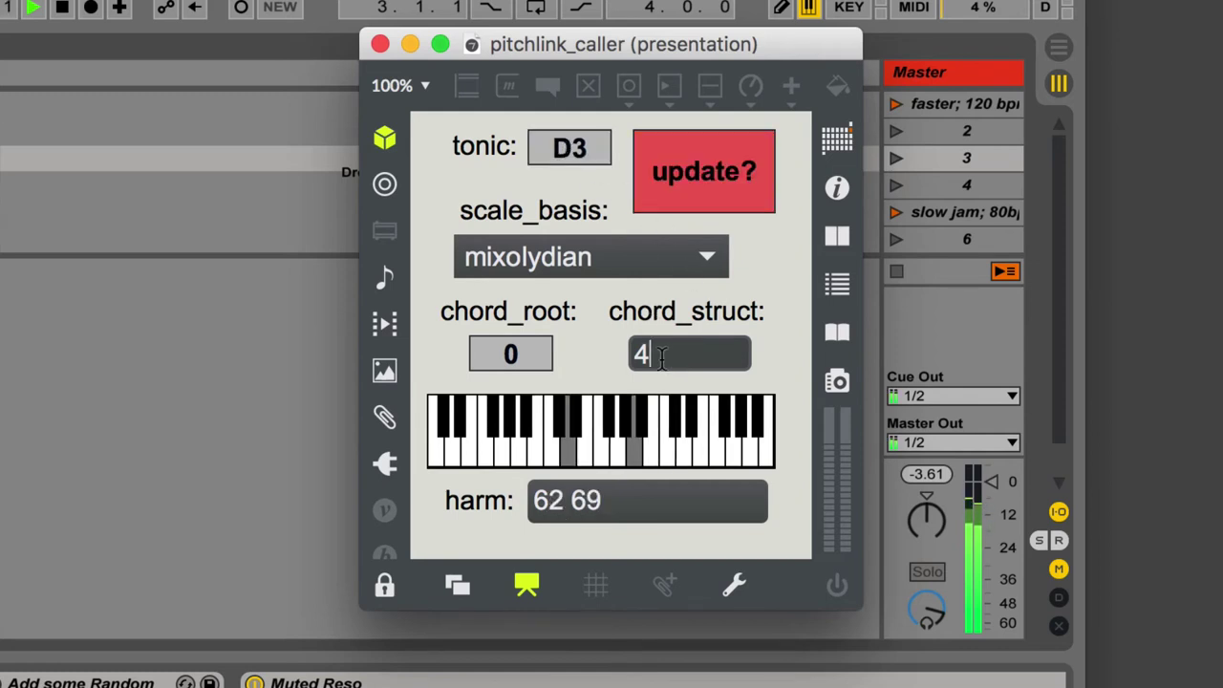
pyautogui.write('2 4')
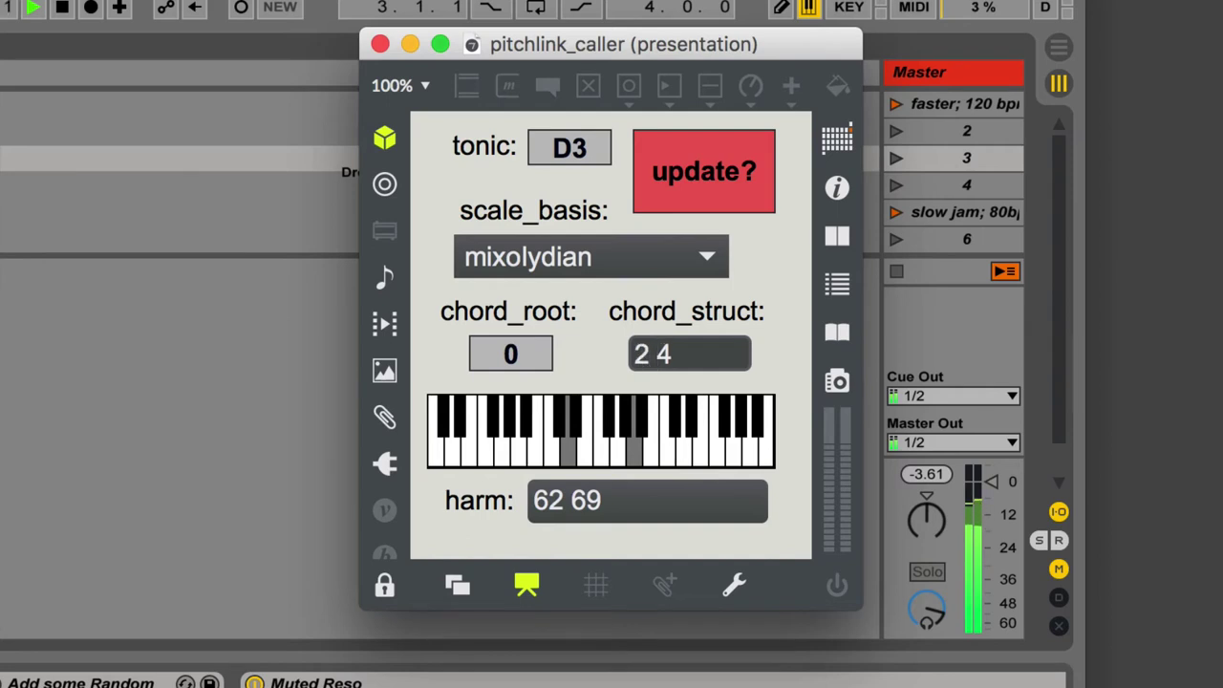
pyautogui.write(' 6')
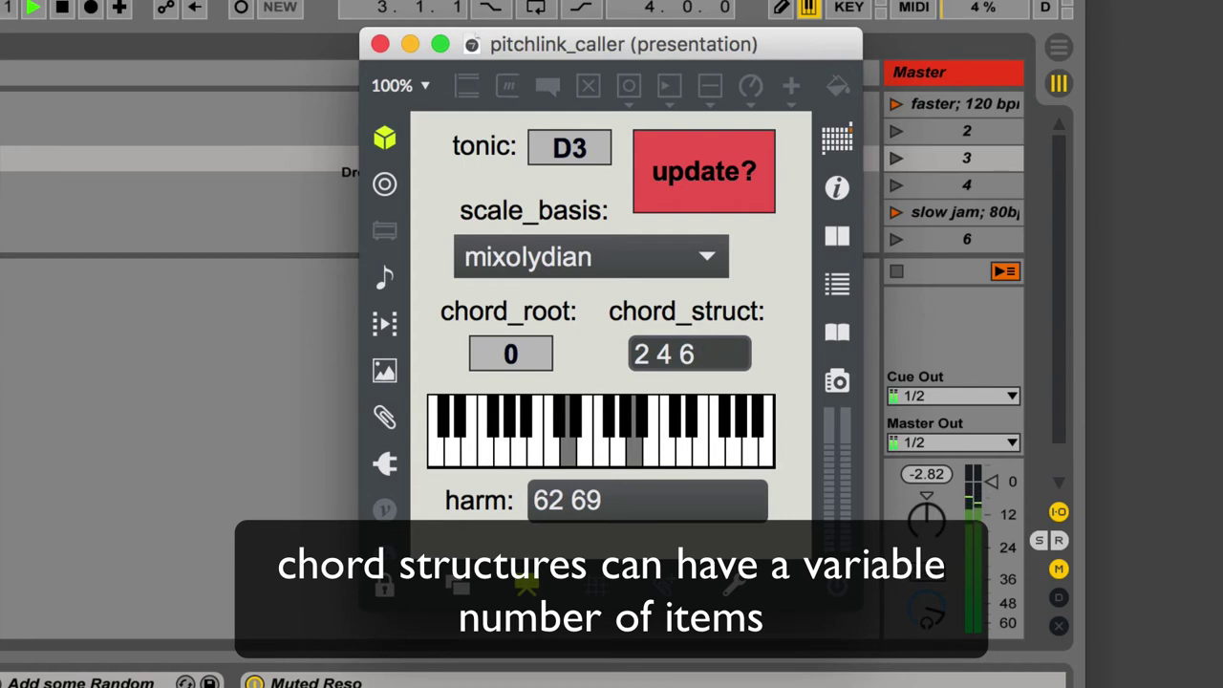
pyautogui.write('9')
pyautogui.press('Return')
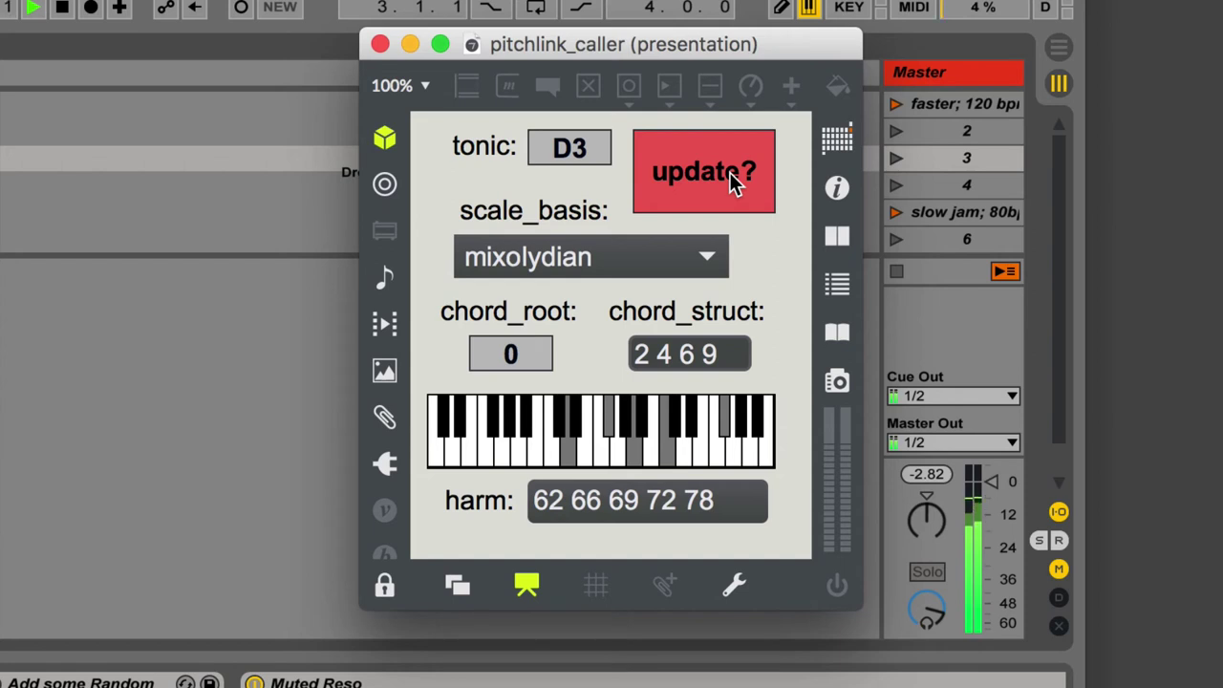
pyautogui.click(731, 181)
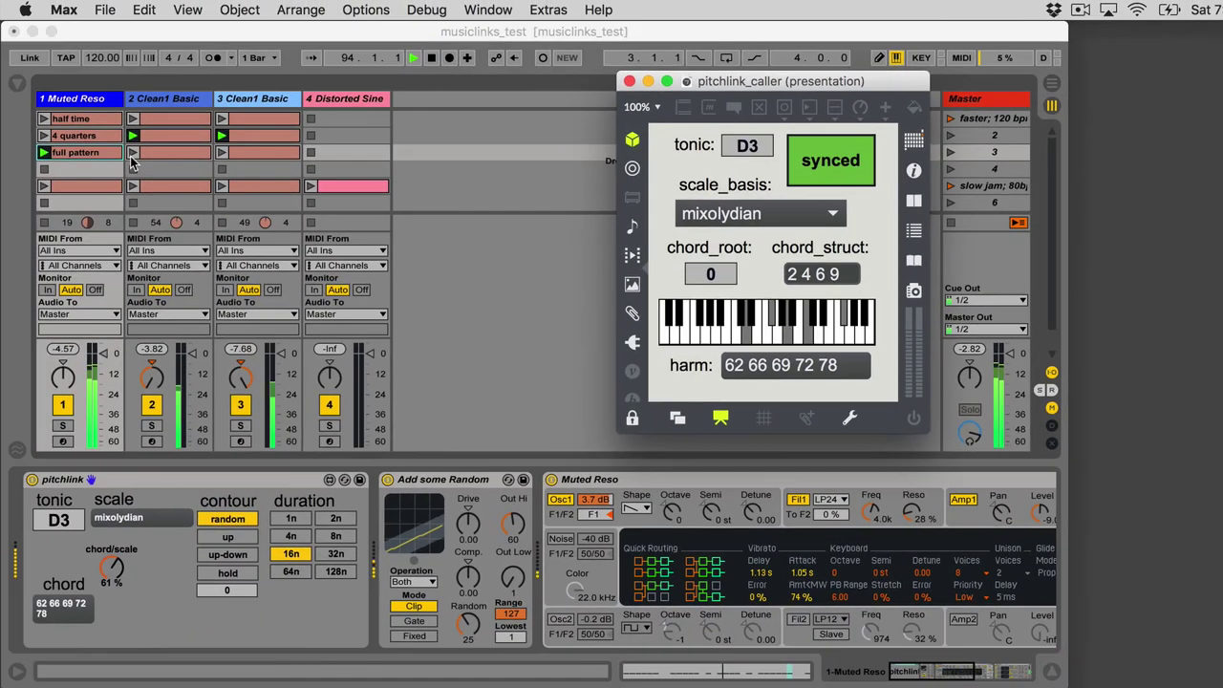
# - In Live, launch the third clip on both Clean1 Basic tracks, and launch the "faster; 120 bpm" scene
pyautogui.click(132, 156)
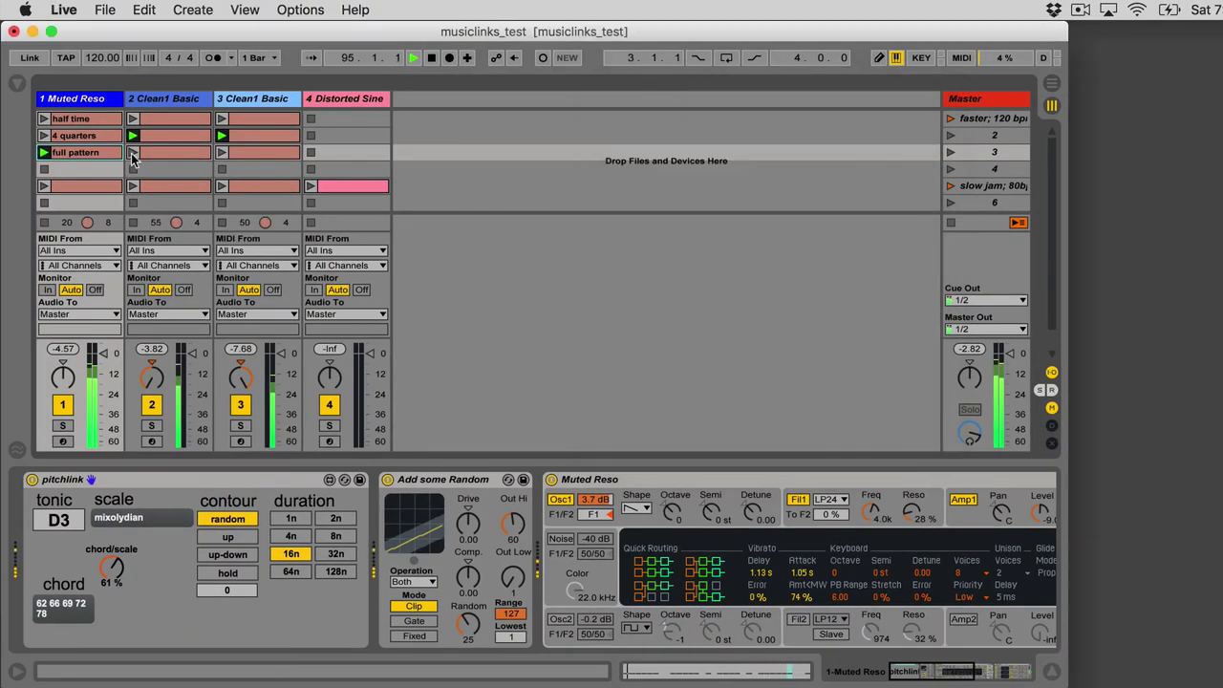
pyautogui.click(132, 155)
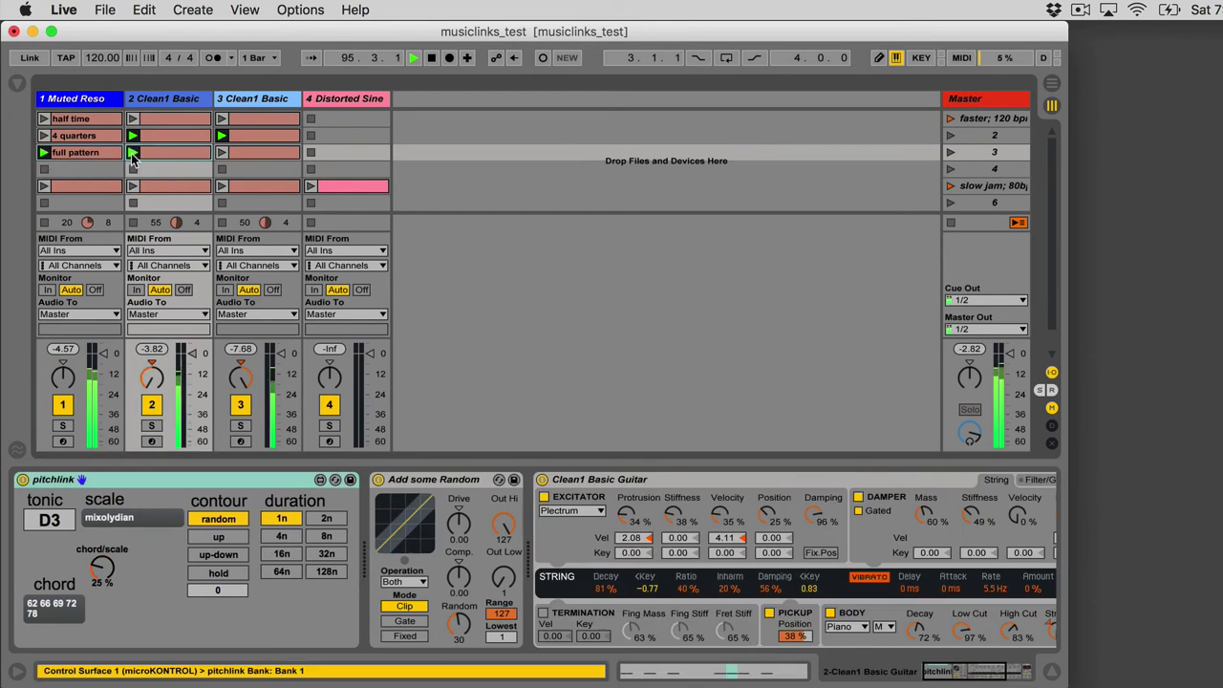
pyautogui.click(221, 153)
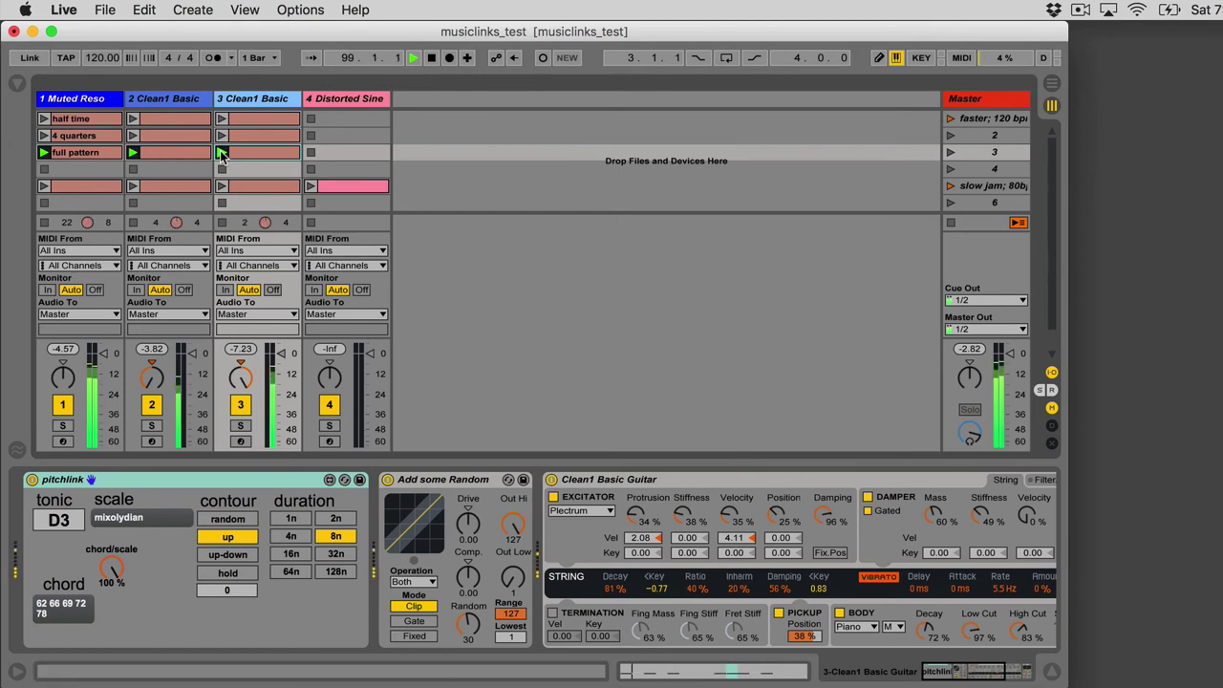
pyautogui.click(950, 119)
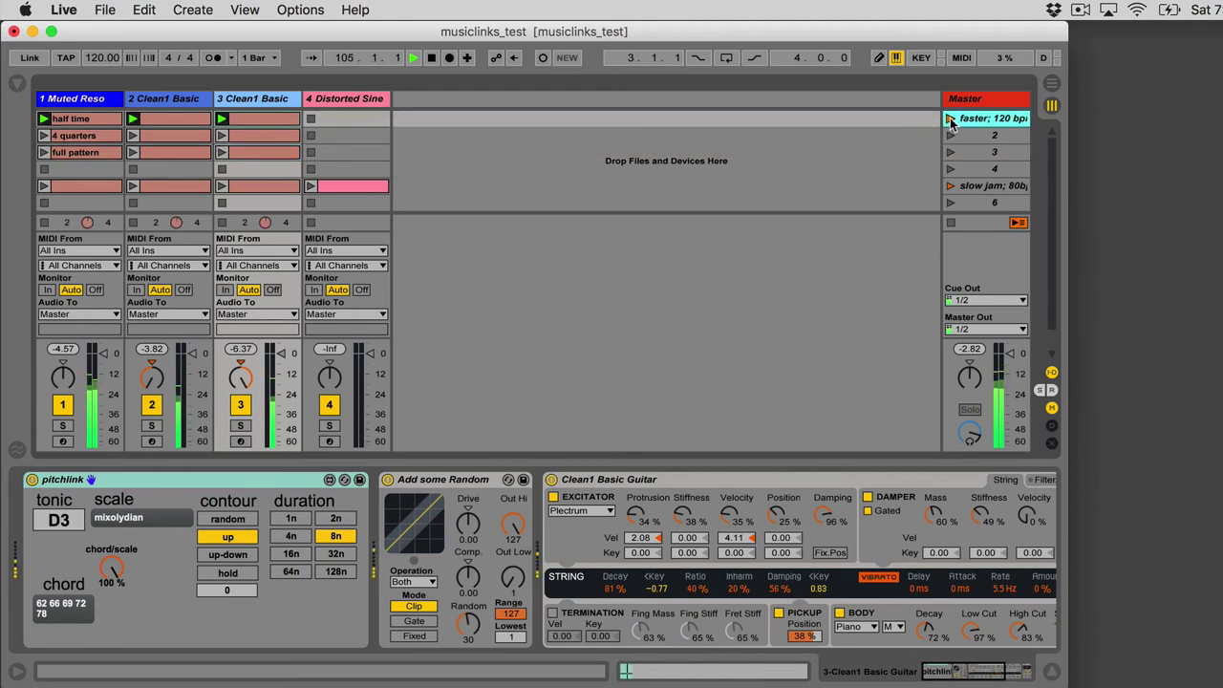
# - Switch to the pitchlink_caller patch in Max, shorten chord_struct to 2 4 6, and sync the update to the devices
pyautogui.press('super+Tab')
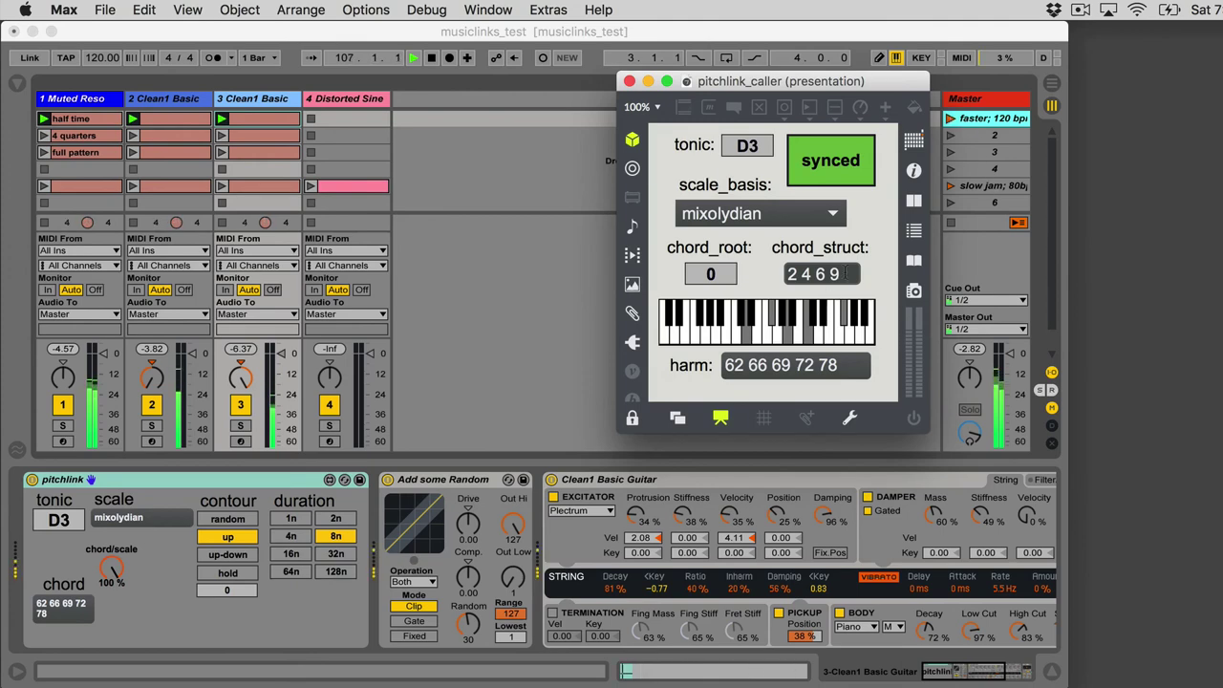
pyautogui.click(845, 274)
pyautogui.press('BackSpace')
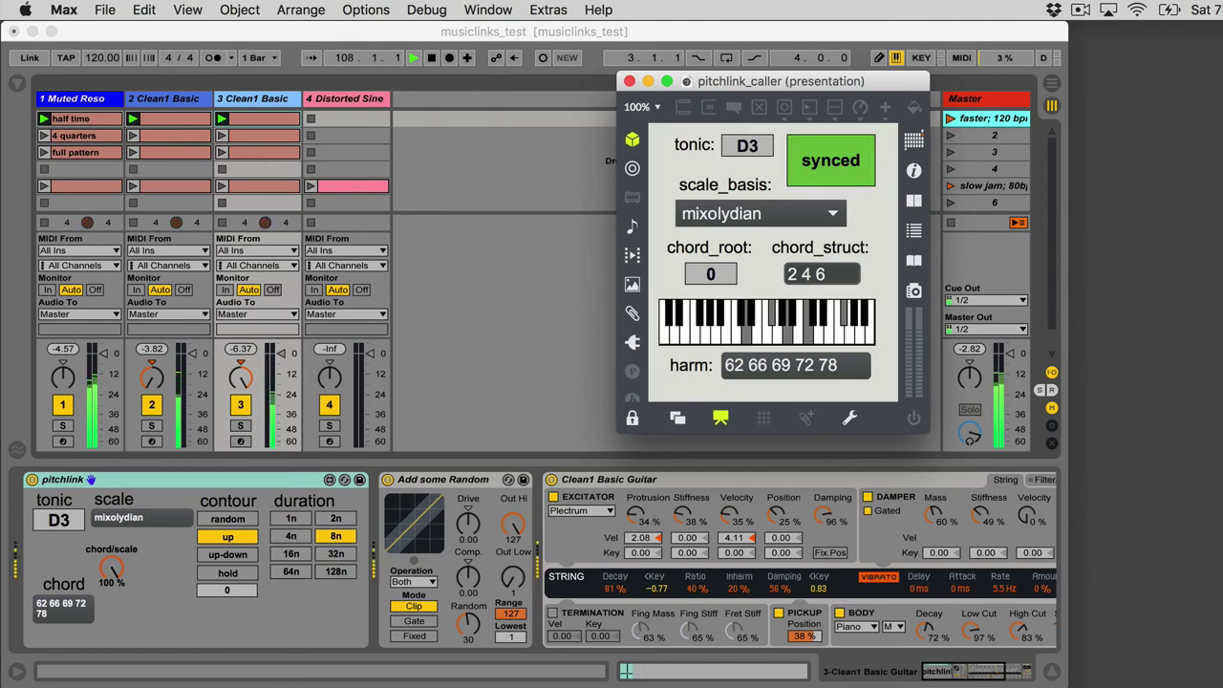
pyautogui.press('Return')
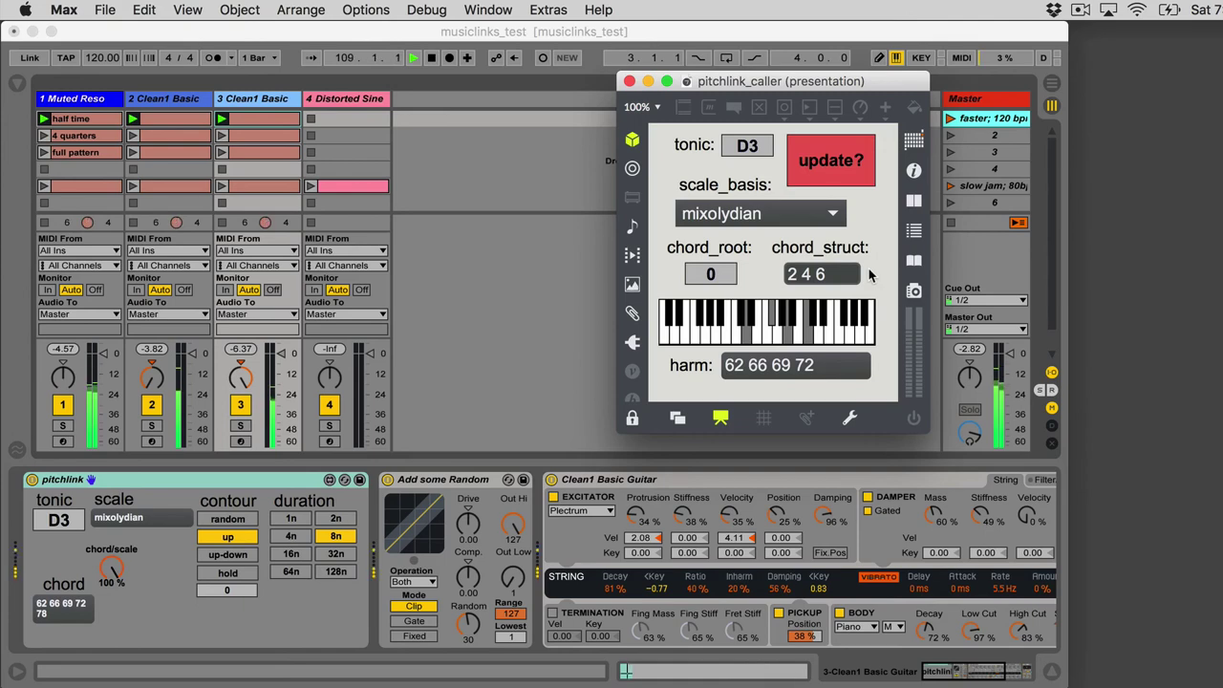
pyautogui.click(835, 168)
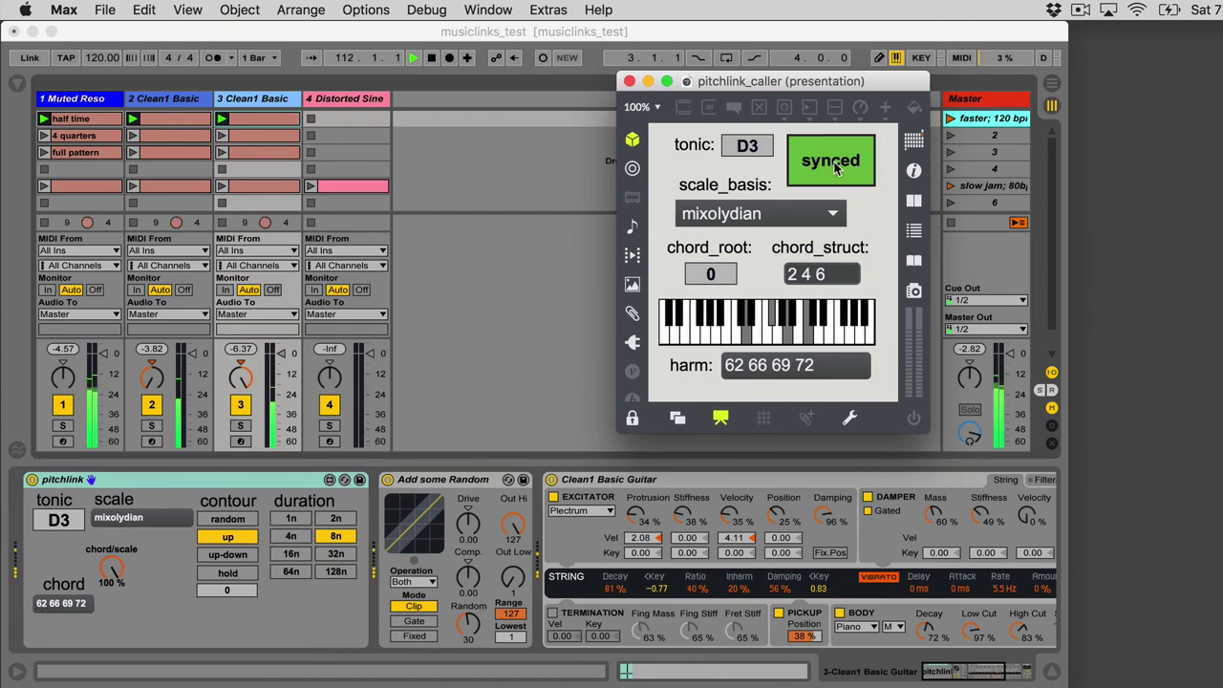
# - Reduce chord_struct to only 4, sync the update to the devices, and return to the Live set
pyautogui.click(844, 274)
pyautogui.press('BackSpace')
pyautogui.press('BackSpace')
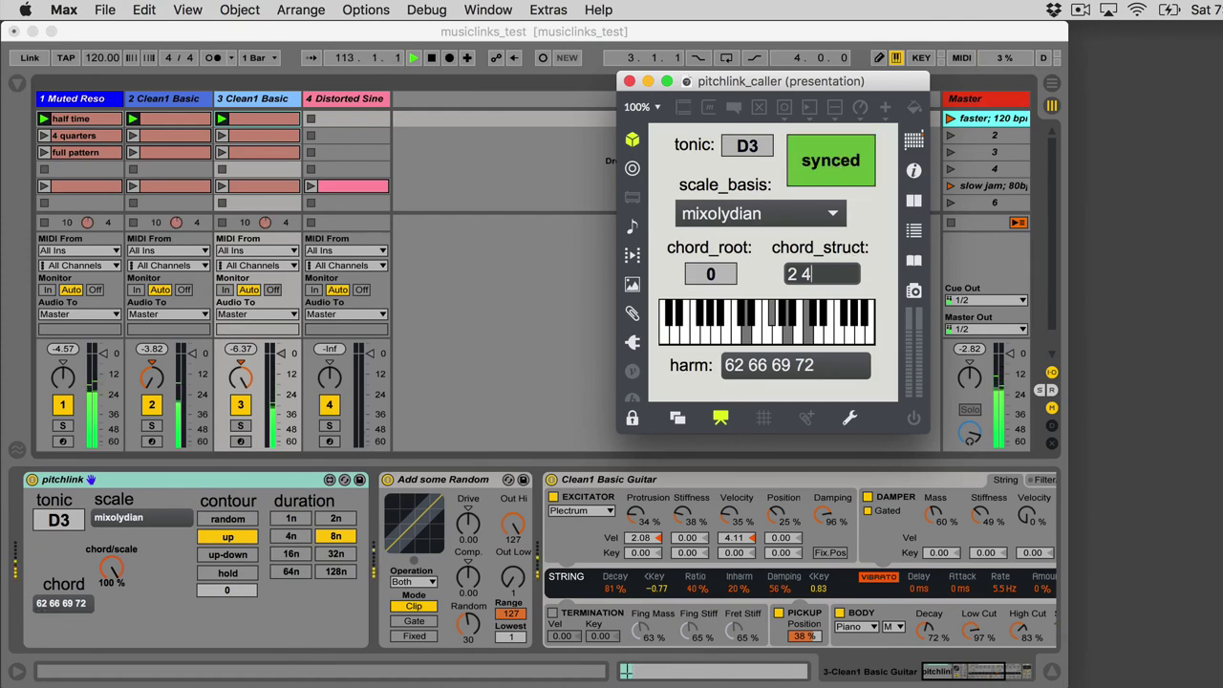
pyautogui.press('BackSpace')
pyautogui.press('BackSpace')
pyautogui.press('BackSpace')
pyautogui.write('4')
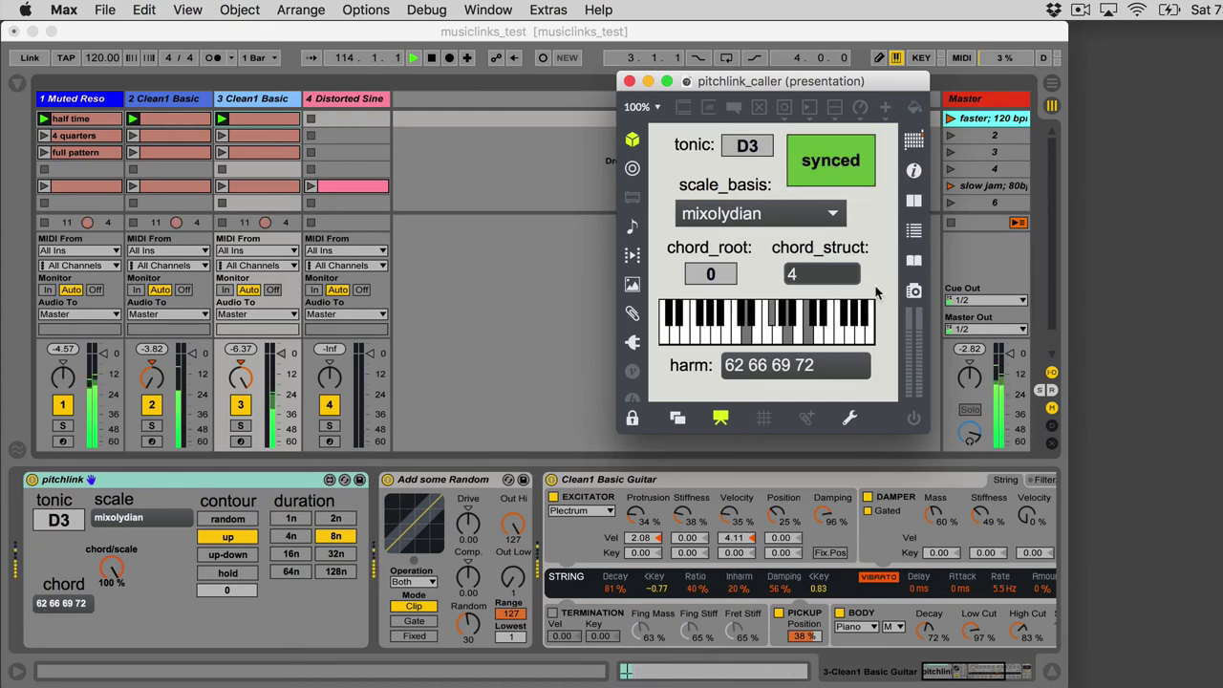
pyautogui.press('Return')
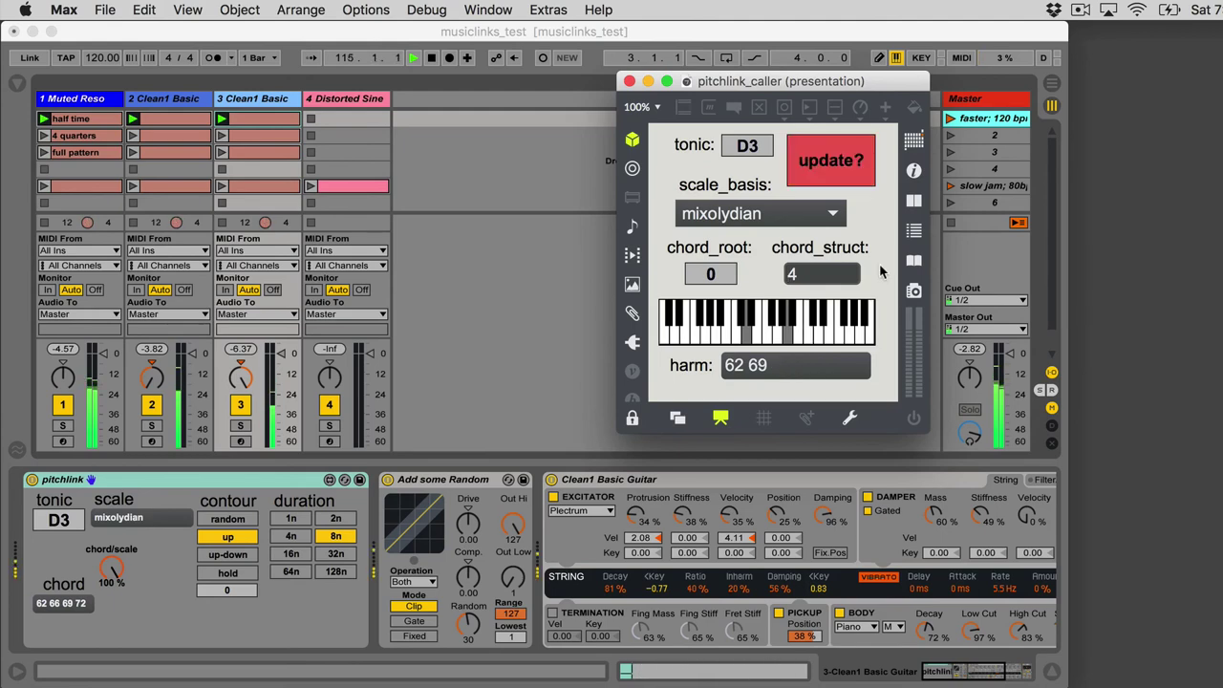
pyautogui.click(834, 175)
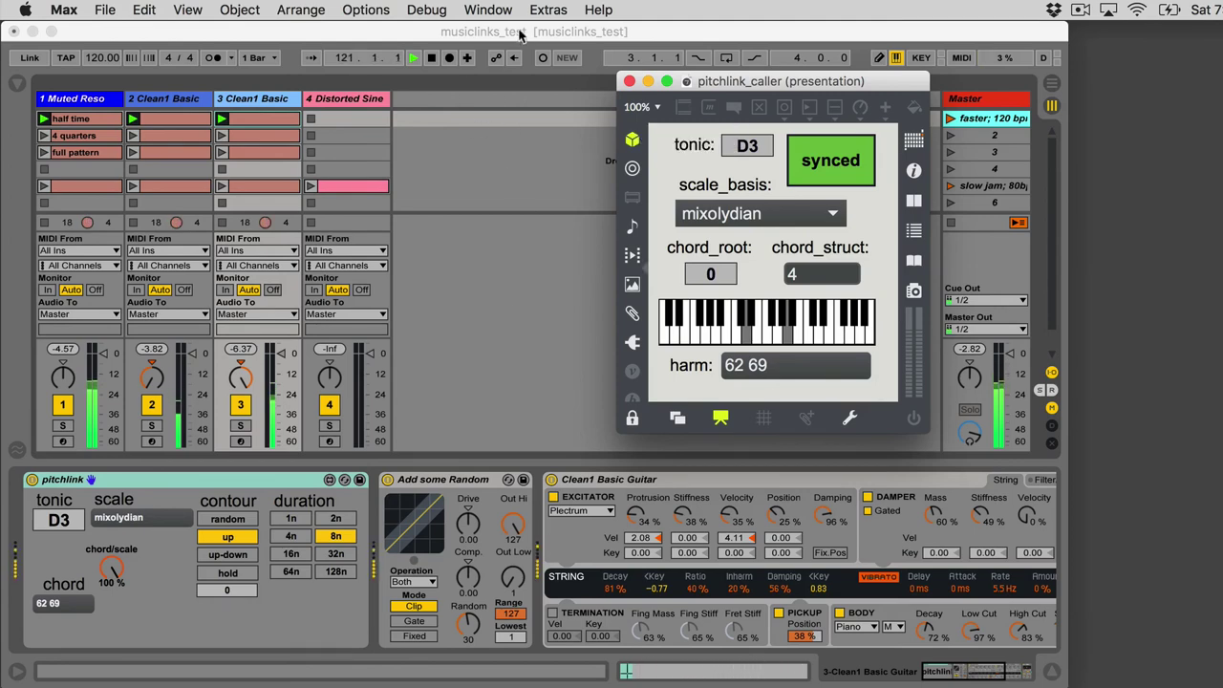
pyautogui.click(390, 33)
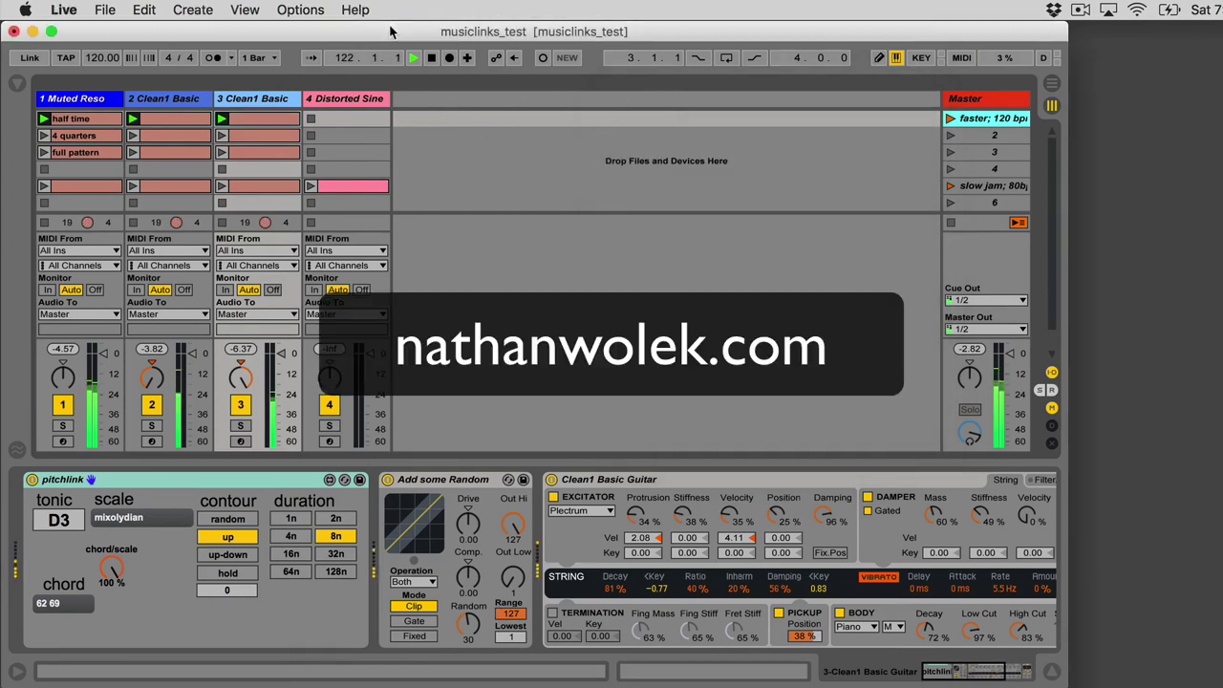